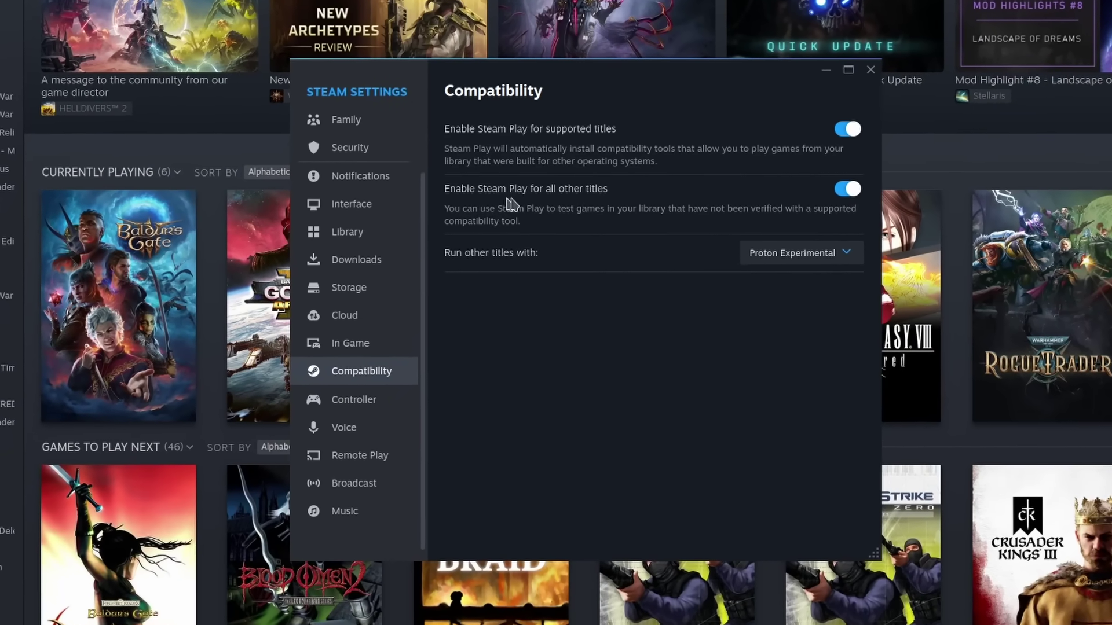
- Pick the Proton version for other titles, then view winecfg's DLL overrides (*cmd.exe native, builtin)
left_click(813, 255)
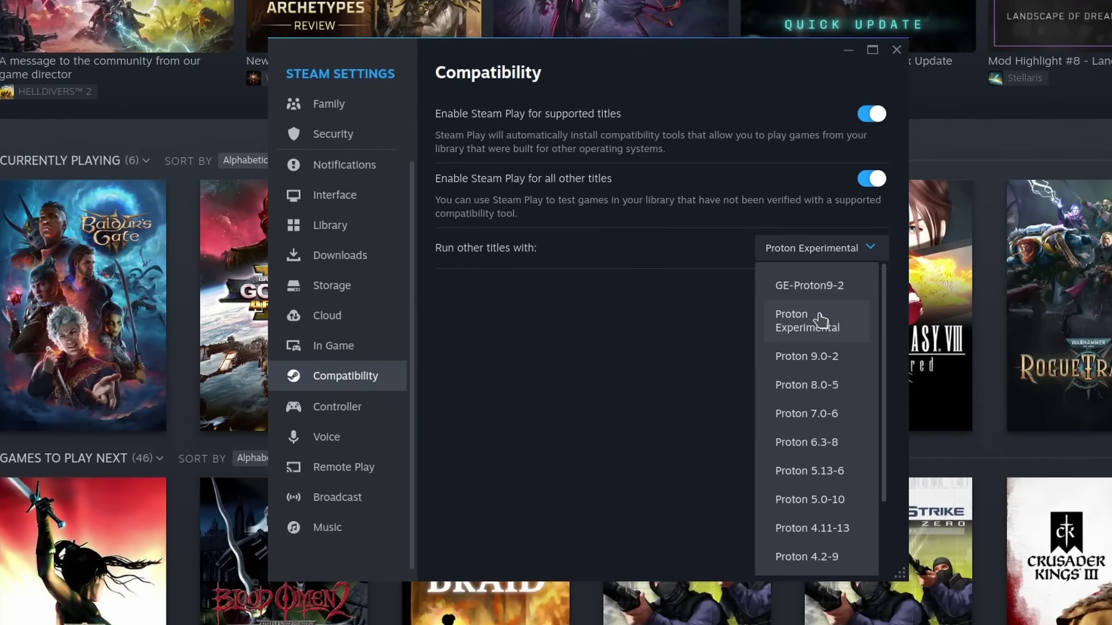
left_click(827, 320)
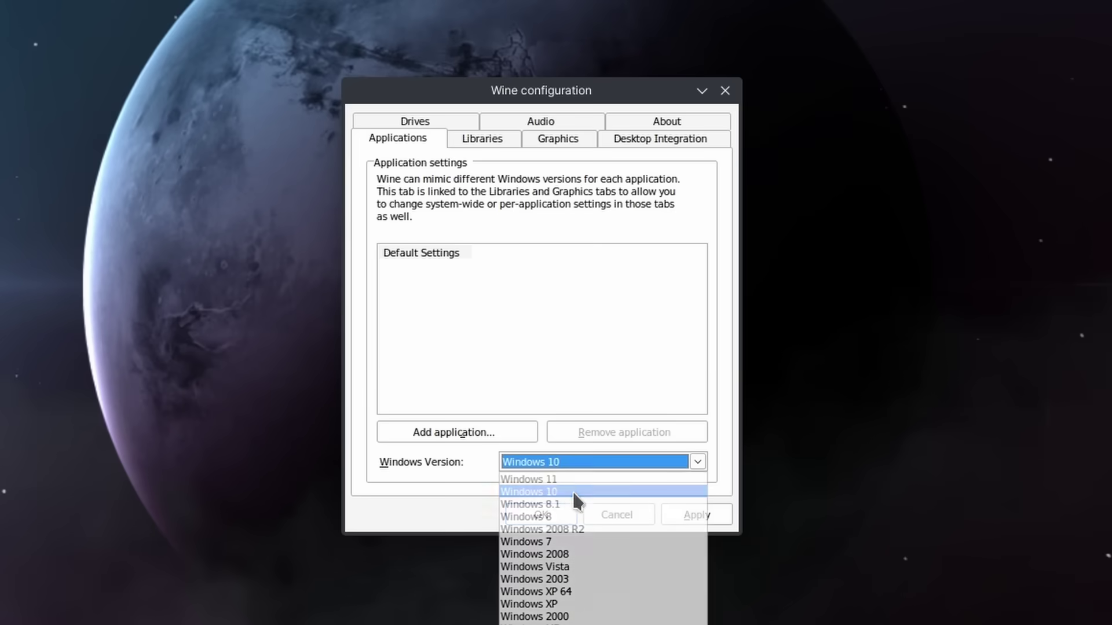
left_click(568, 461)
left_click(481, 139)
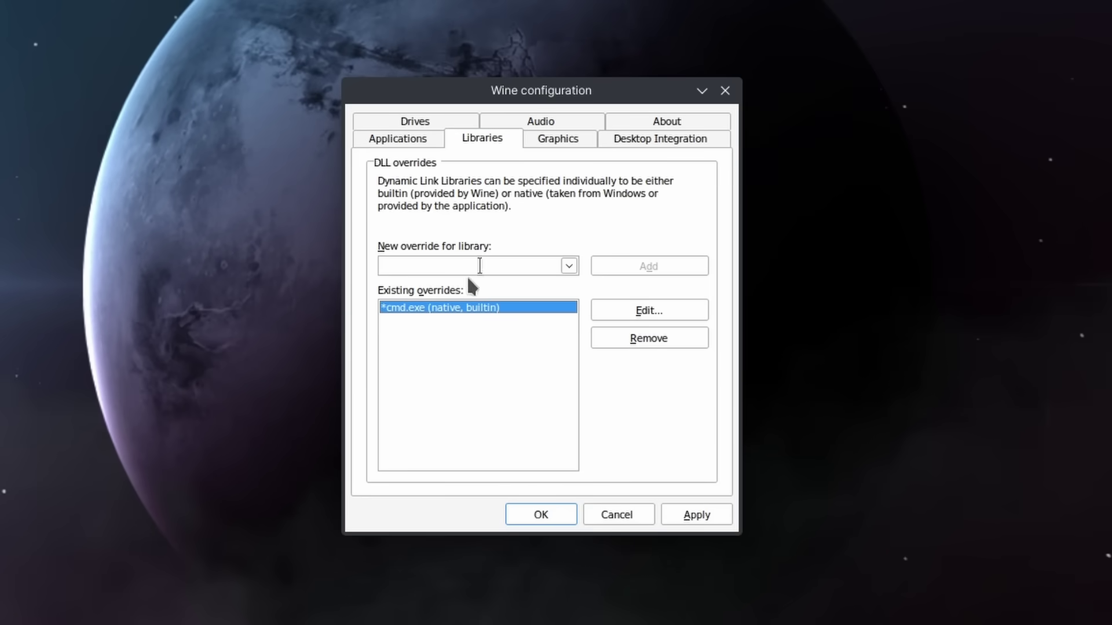
- Step through winecfg's Graphics, Desktop Integration and About pages, confirming Wine 9.0
left_click(536, 140)
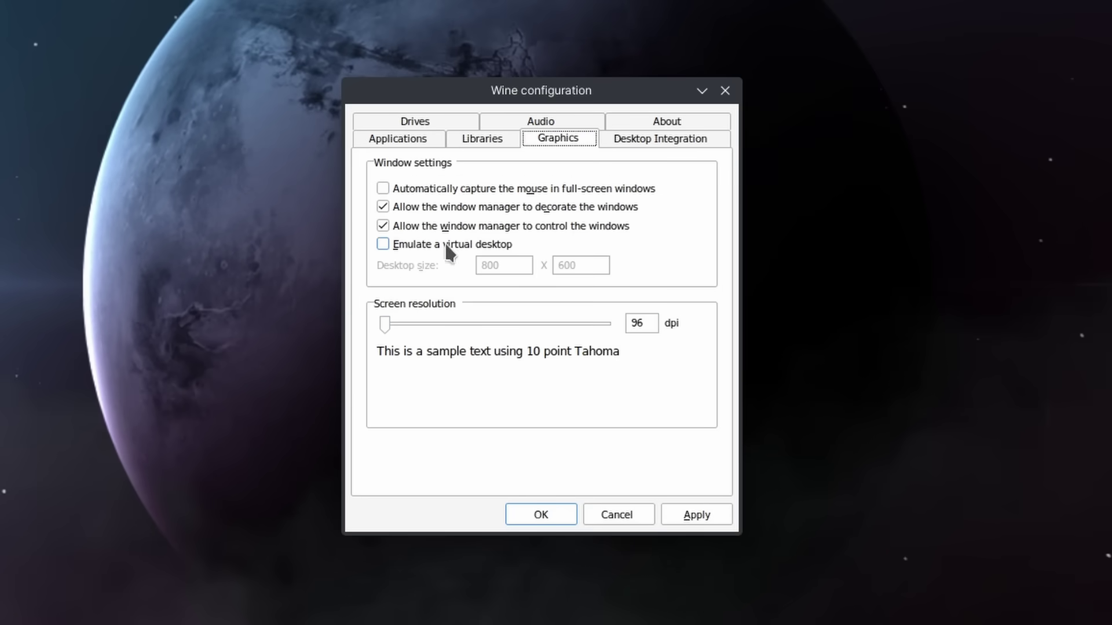
left_click(658, 142)
left_click(667, 122)
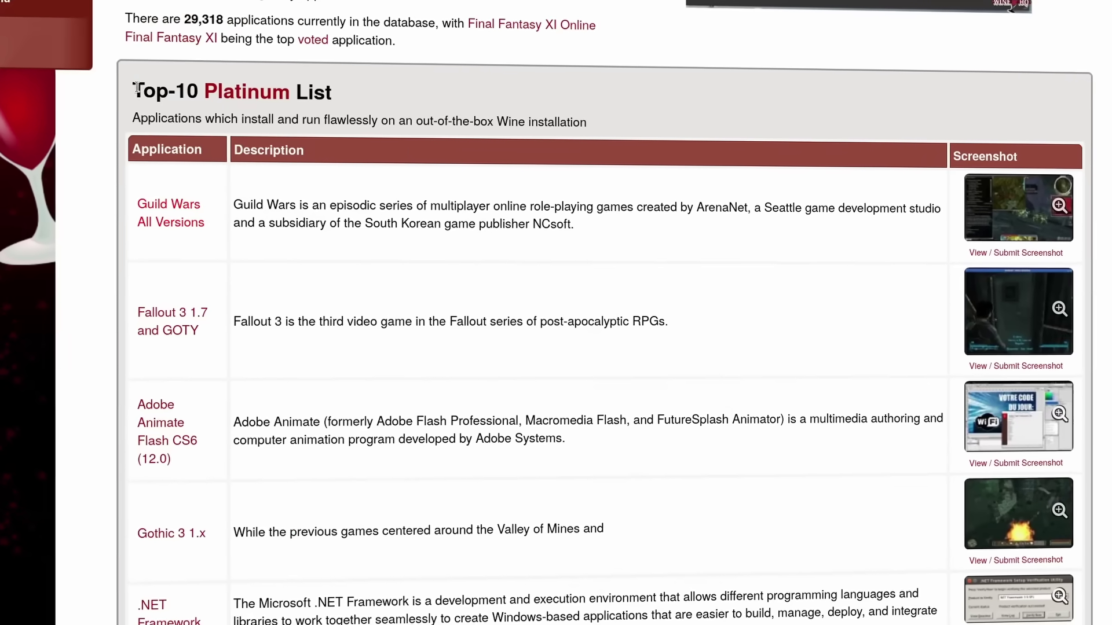
- Highlight the Top-10 Platinum List heading and scroll through its table of flawless apps
triple_click(226, 90)
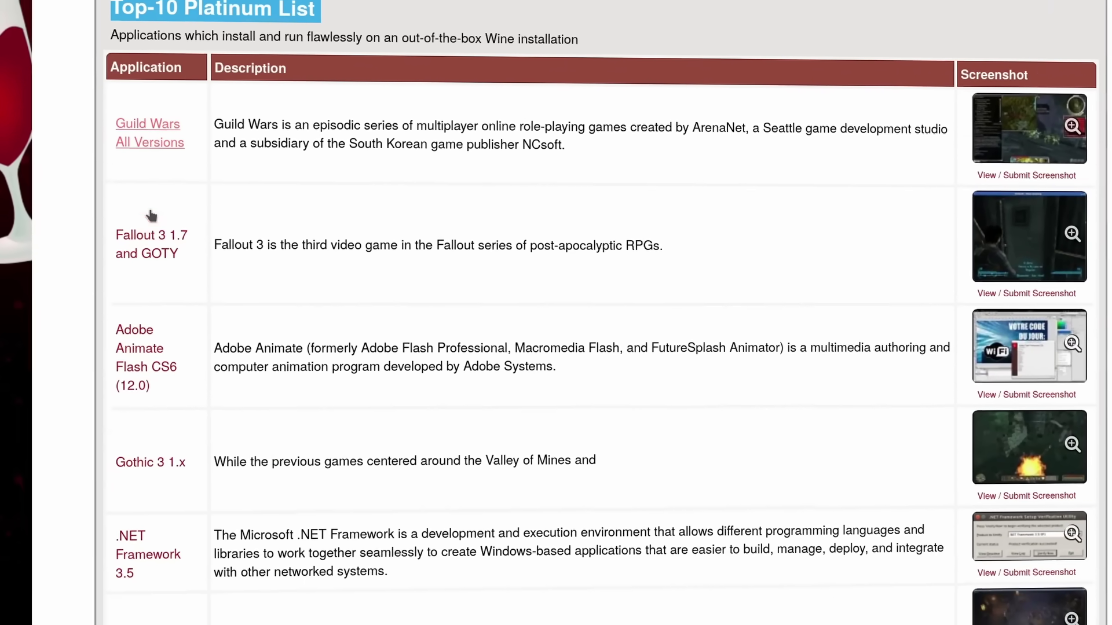
scroll(133, 211, "down", 5)
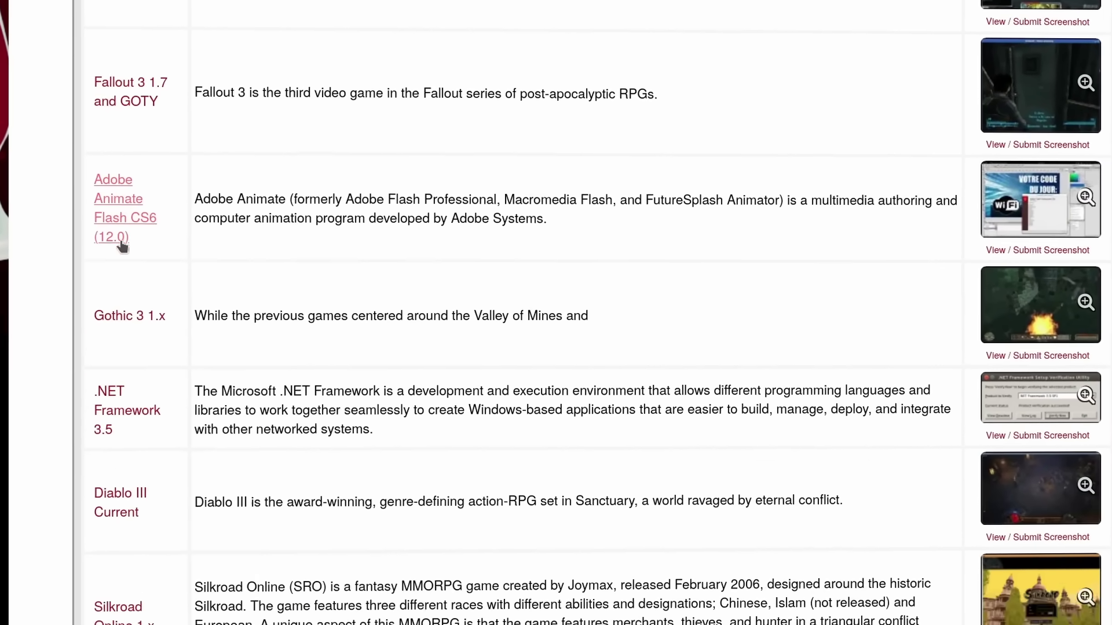
scroll(89, 256, "down", 2)
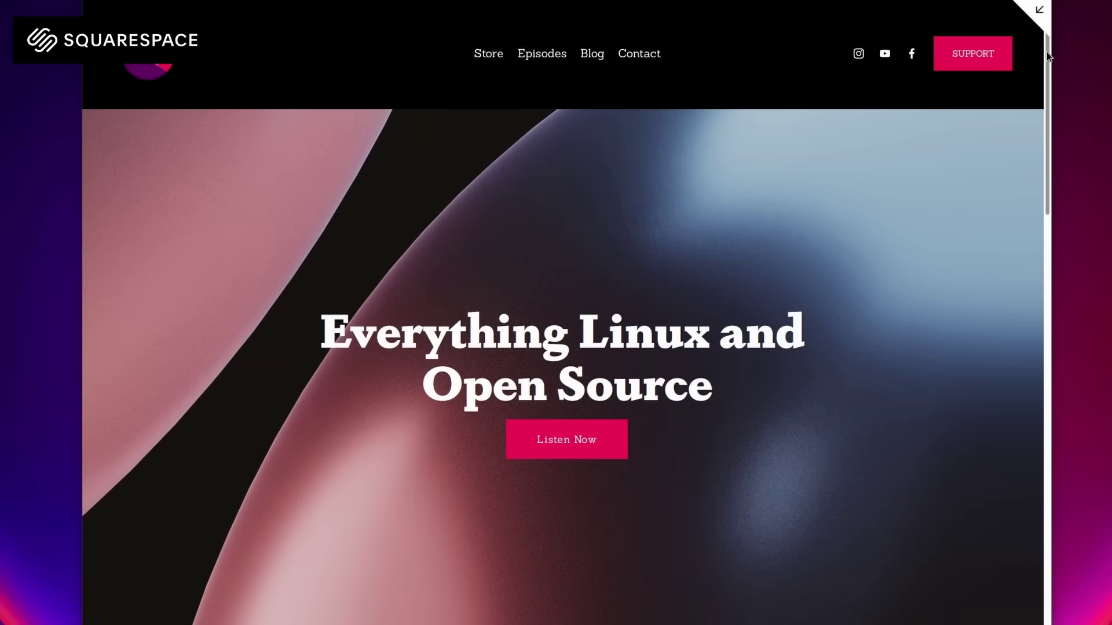
- Scroll through the podcast site preview, then exit back to the Squarespace editor
left_click_drag(1047, 53, 1041, 519)
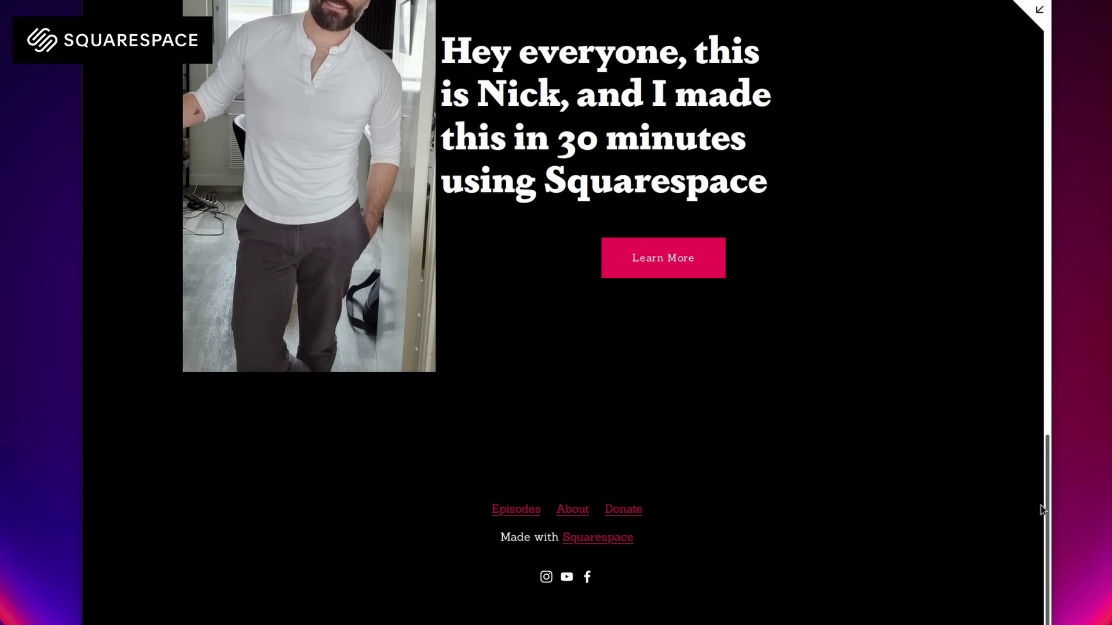
scroll(1041, 505, "up", 4)
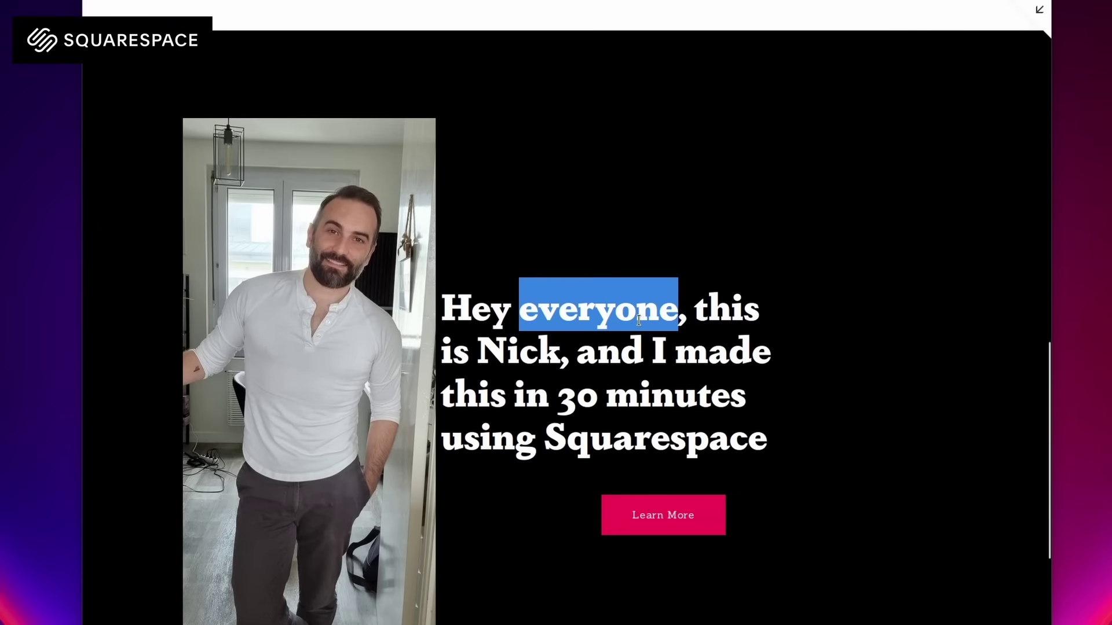
left_click(1036, 13)
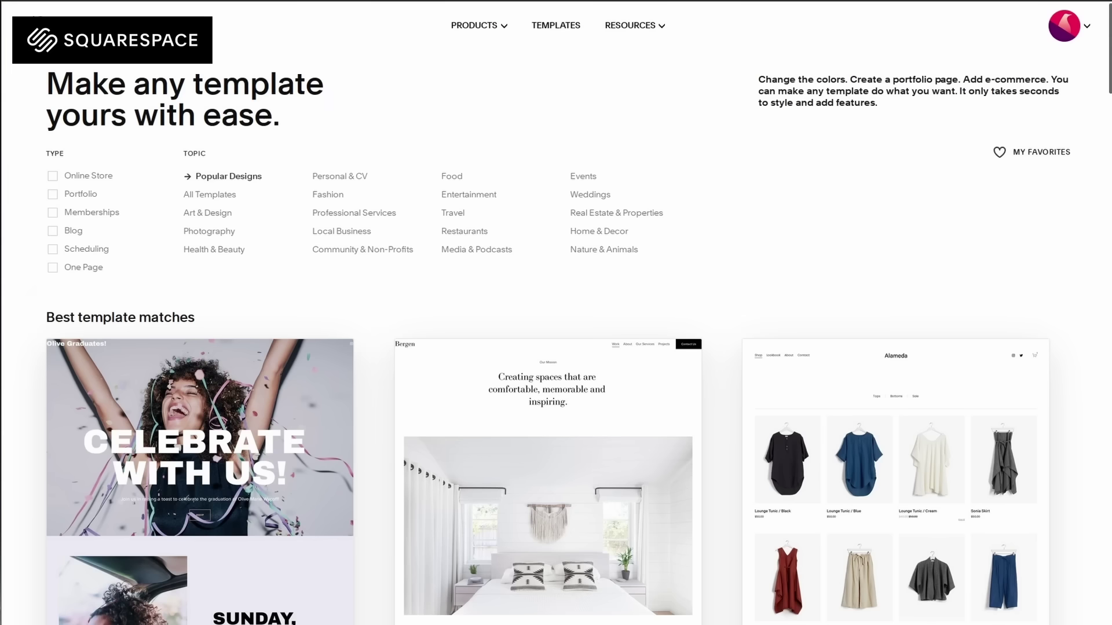
- Add Featured Products, More about our brand and Follow us on social section layouts
scroll(1109, 67, "down", 5)
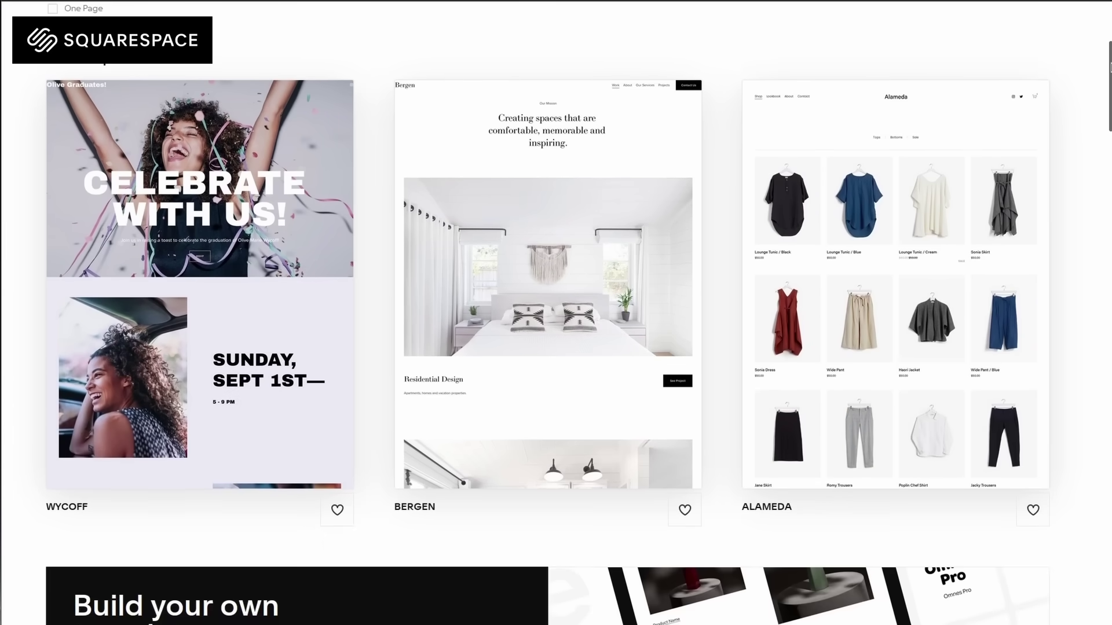
left_click_drag(1108, 67, 1104, 231)
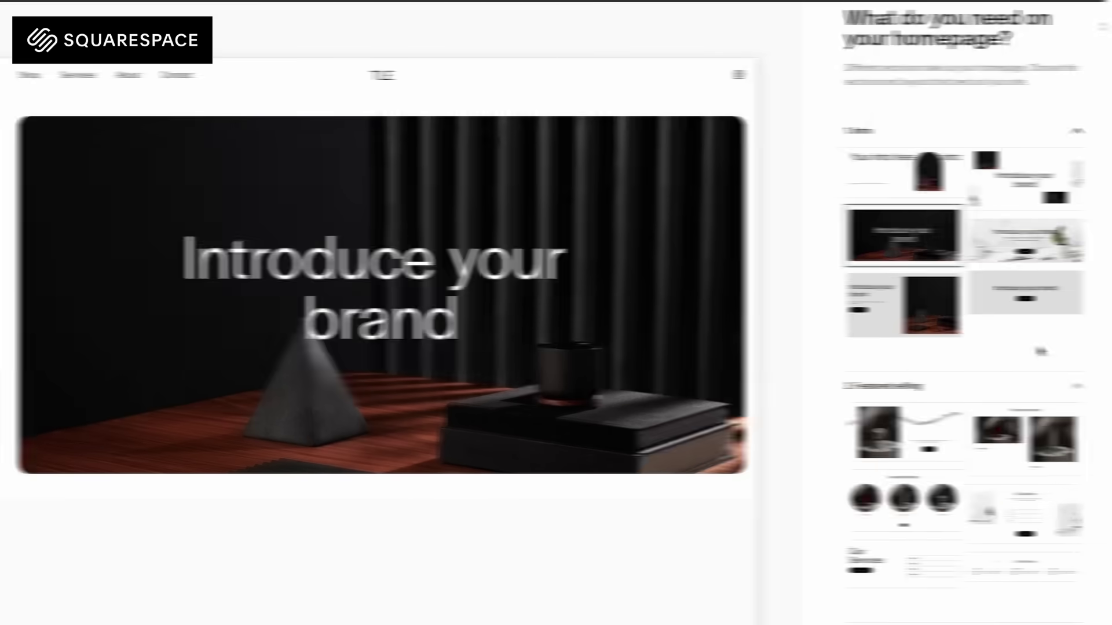
scroll(1047, 350, "down", 4)
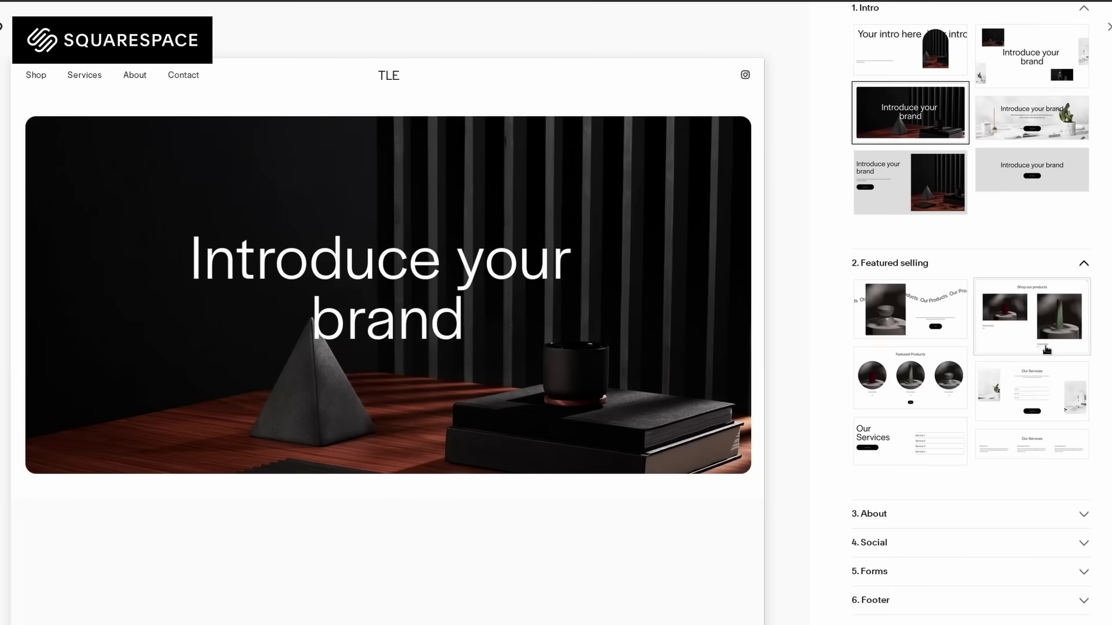
left_click(950, 361)
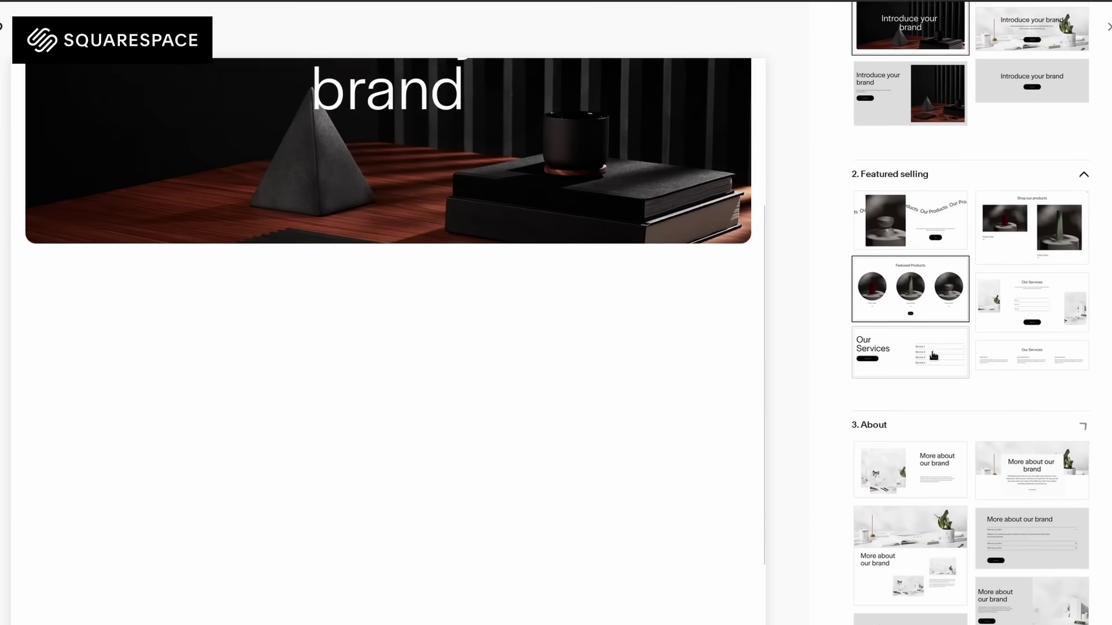
scroll(928, 318, "down", 1)
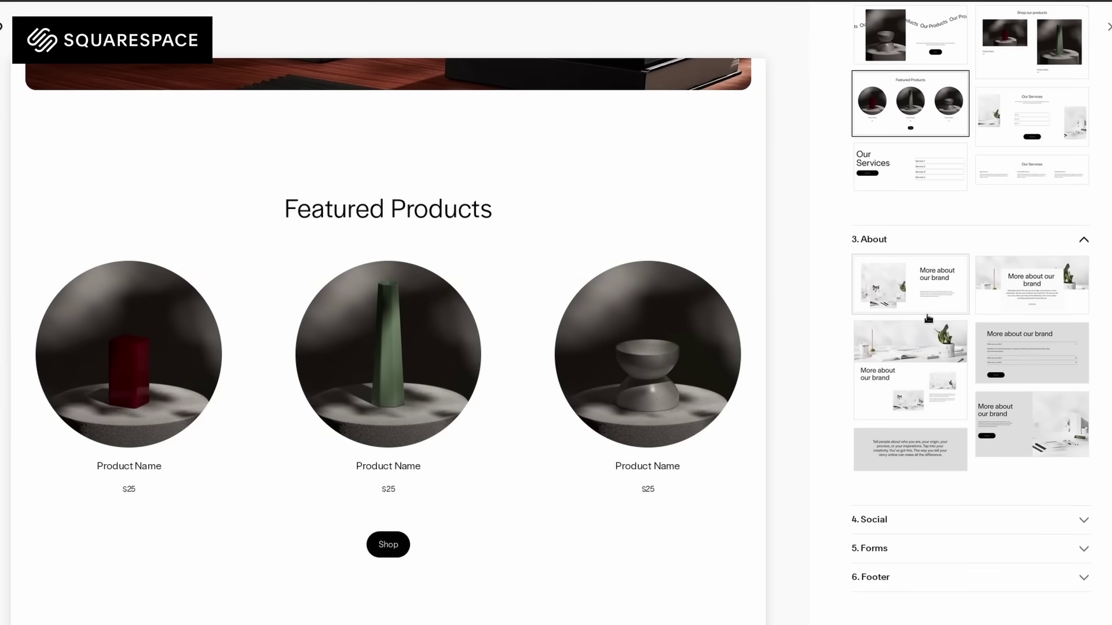
left_click(1029, 302)
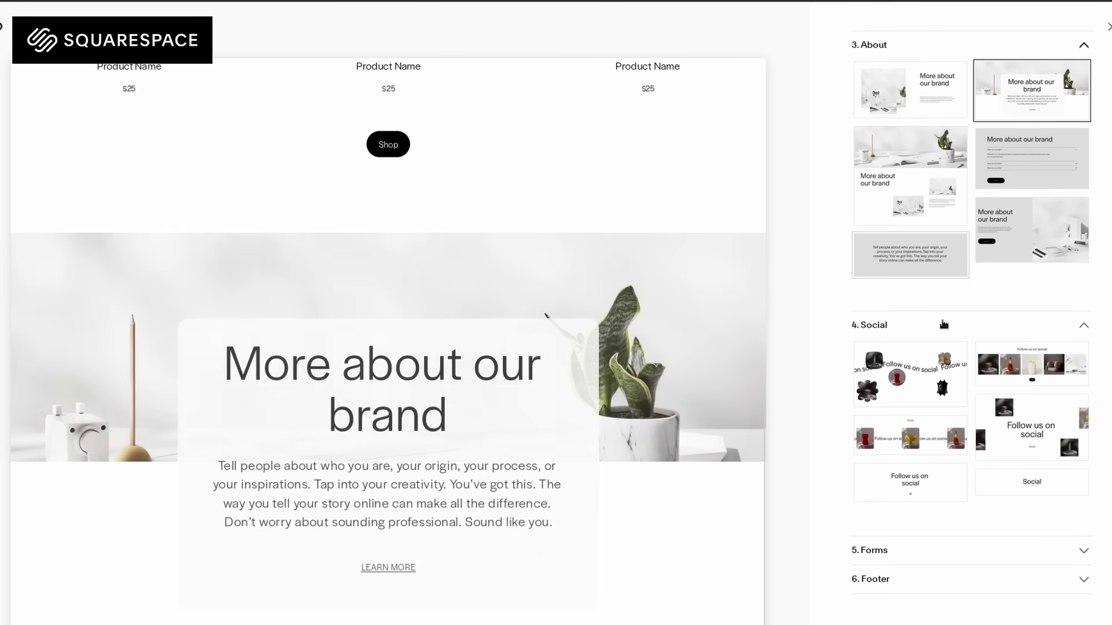
left_click(1059, 415)
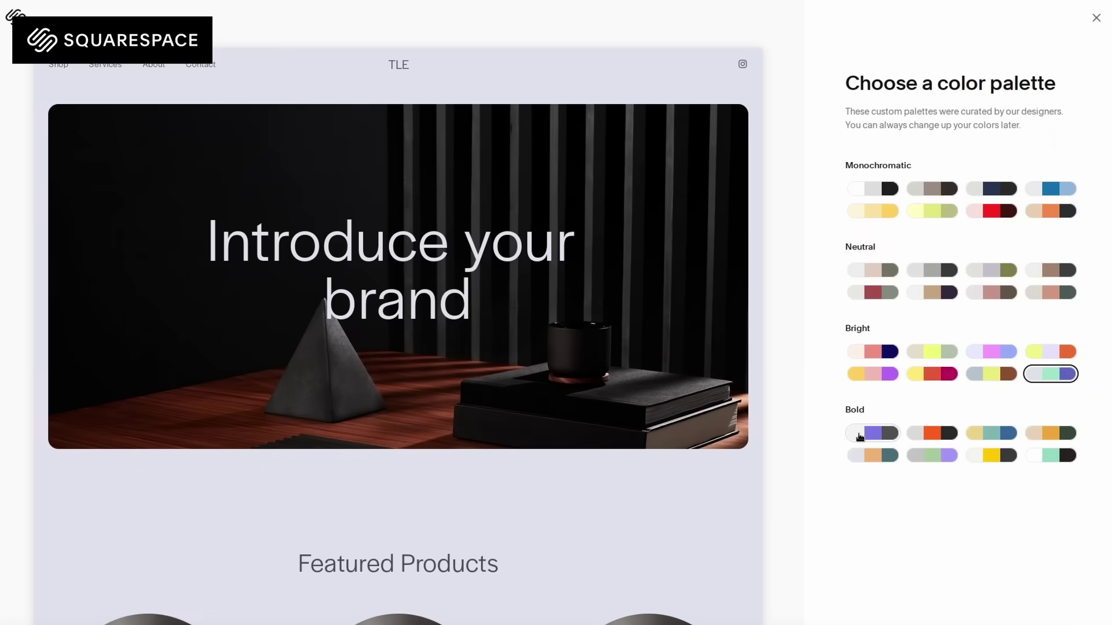
- Apply the red monochromatic colour palette and choose to sell physical products
left_click(860, 437)
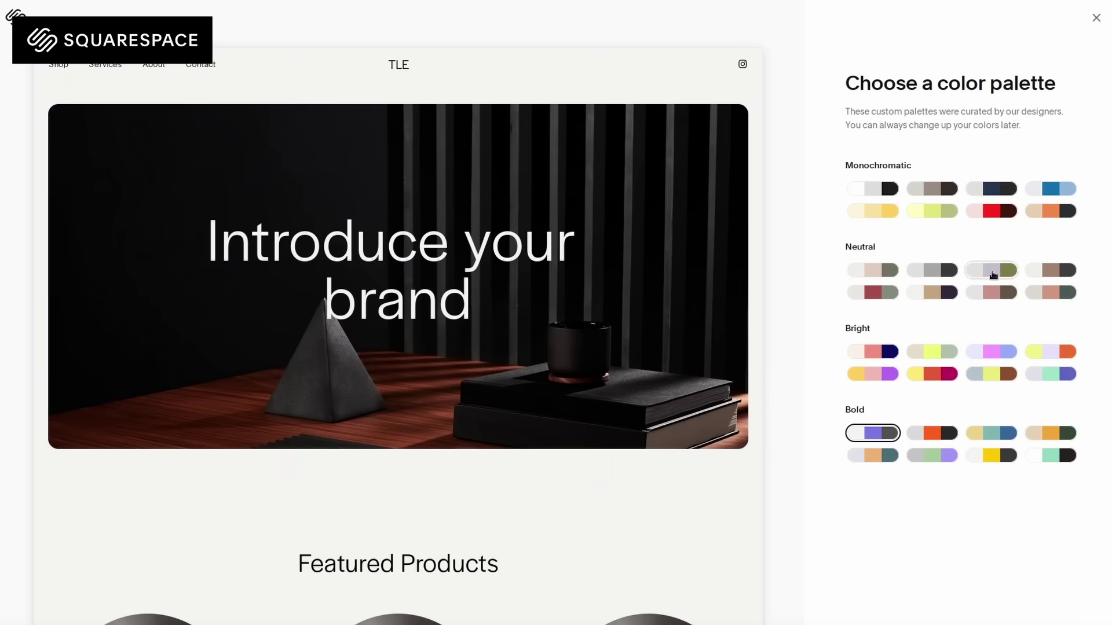
left_click(995, 214)
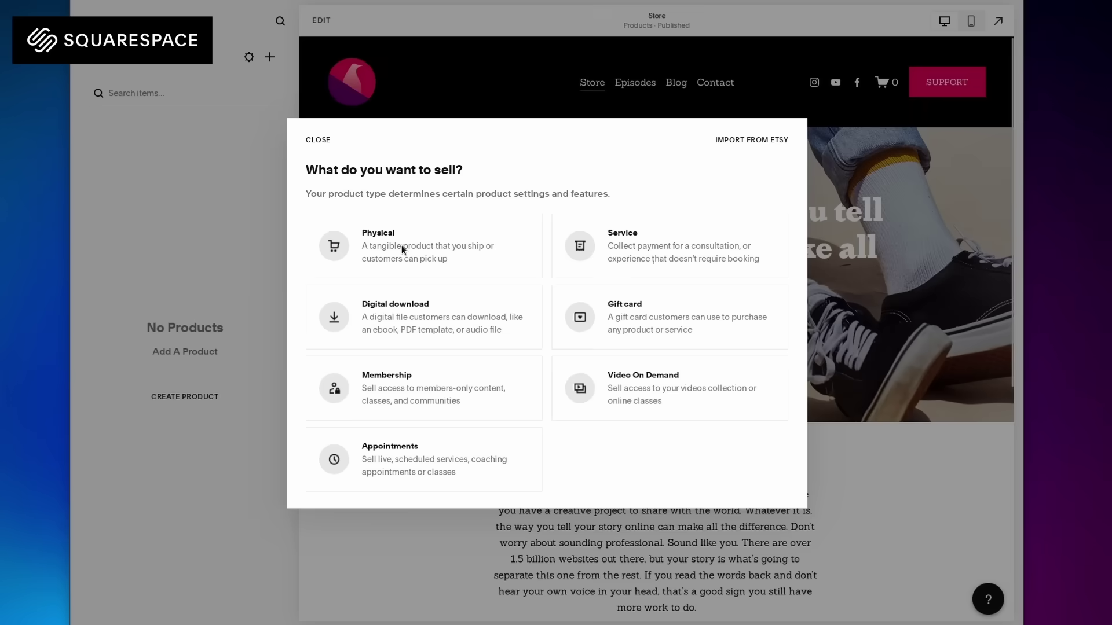
left_click(402, 245)
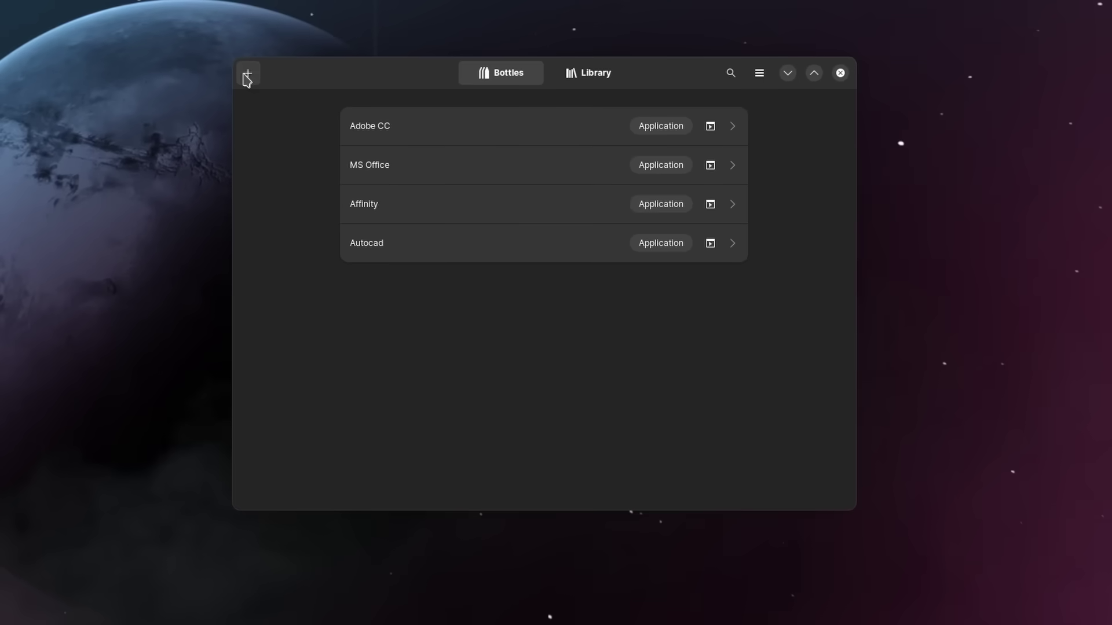
- Create a 64-bit Application bottle named 'Microsoft Office365' using the soda-9.0-1 runner
left_click(244, 74)
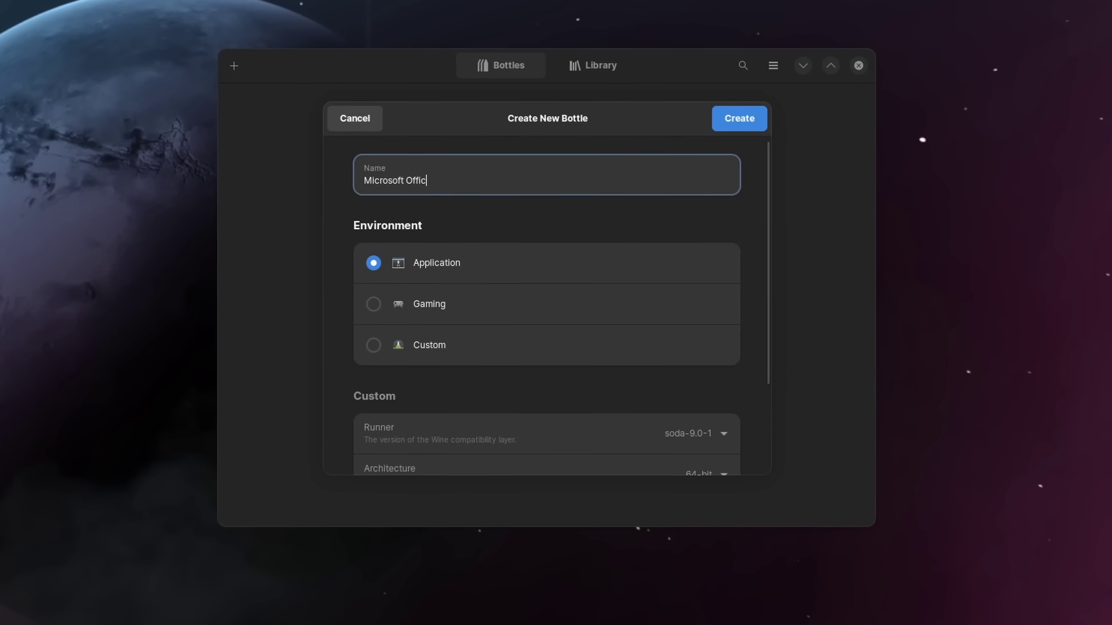
scroll(415, 294, "down", 3)
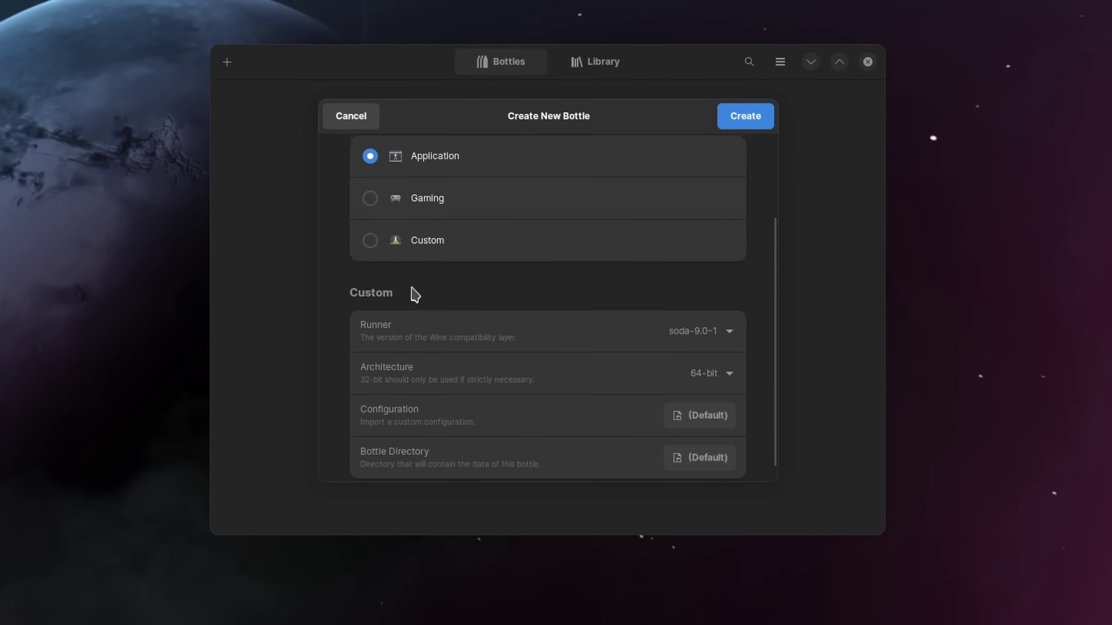
scroll(478, 399, "up", 3)
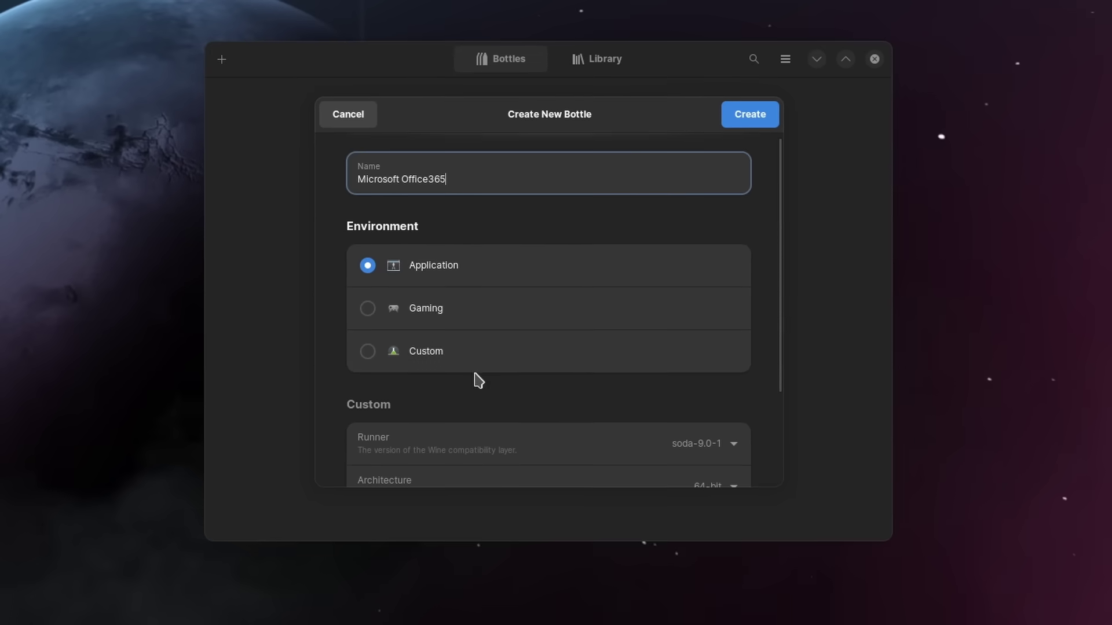
left_click(752, 114)
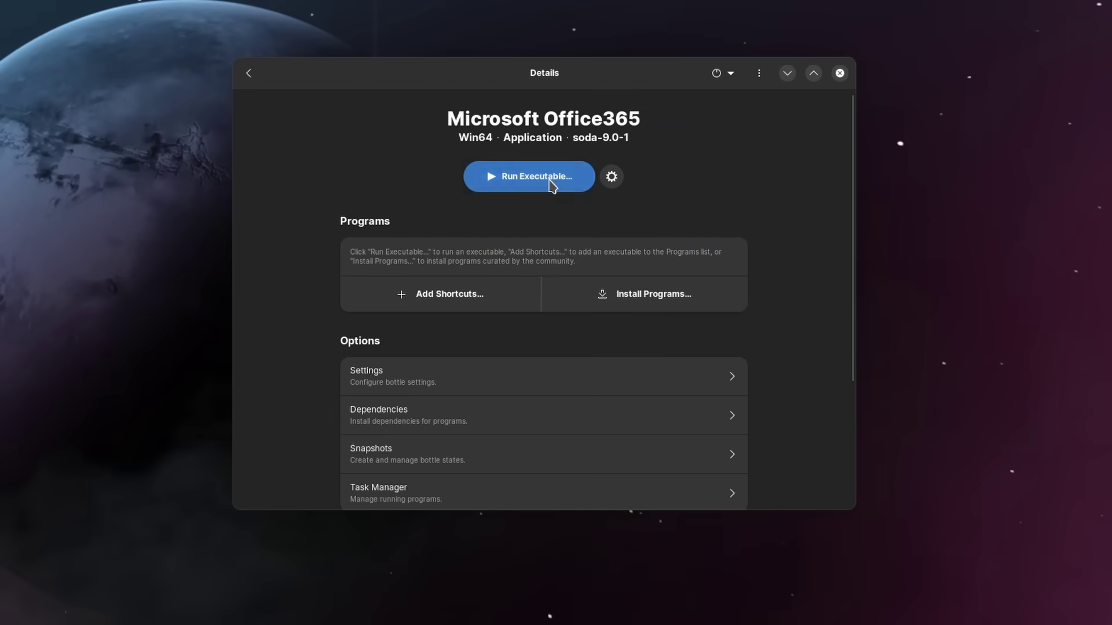
- Run OfficeSetup.exe from Downloads in the Office365 bottle and centre its Microsoft splash window
left_click(552, 185)
left_click(165, 114)
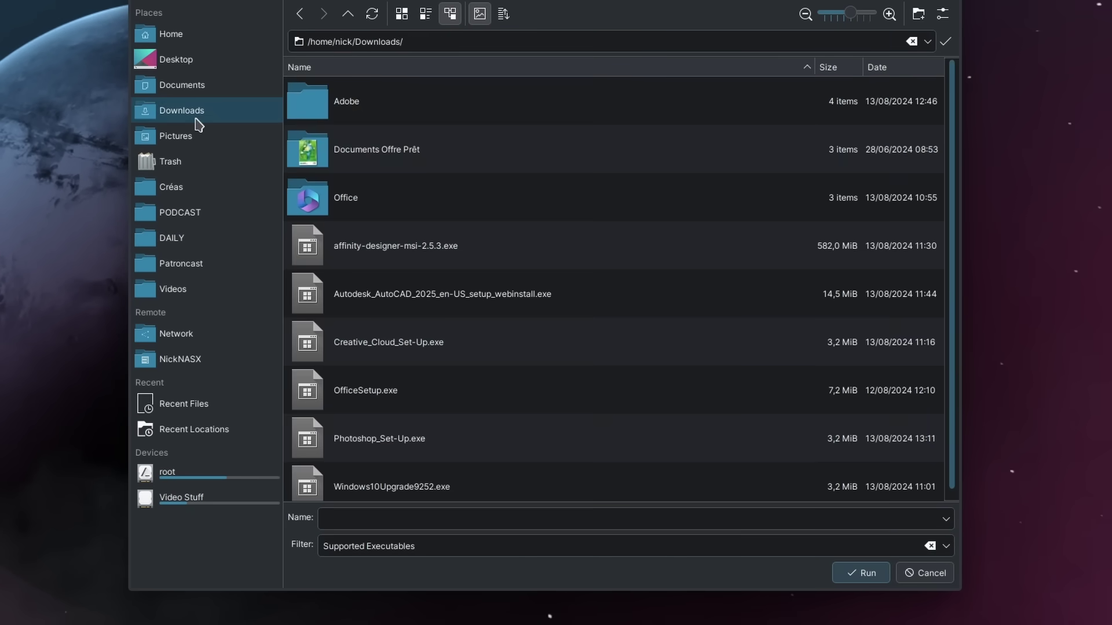
scroll(403, 359, "down", 1)
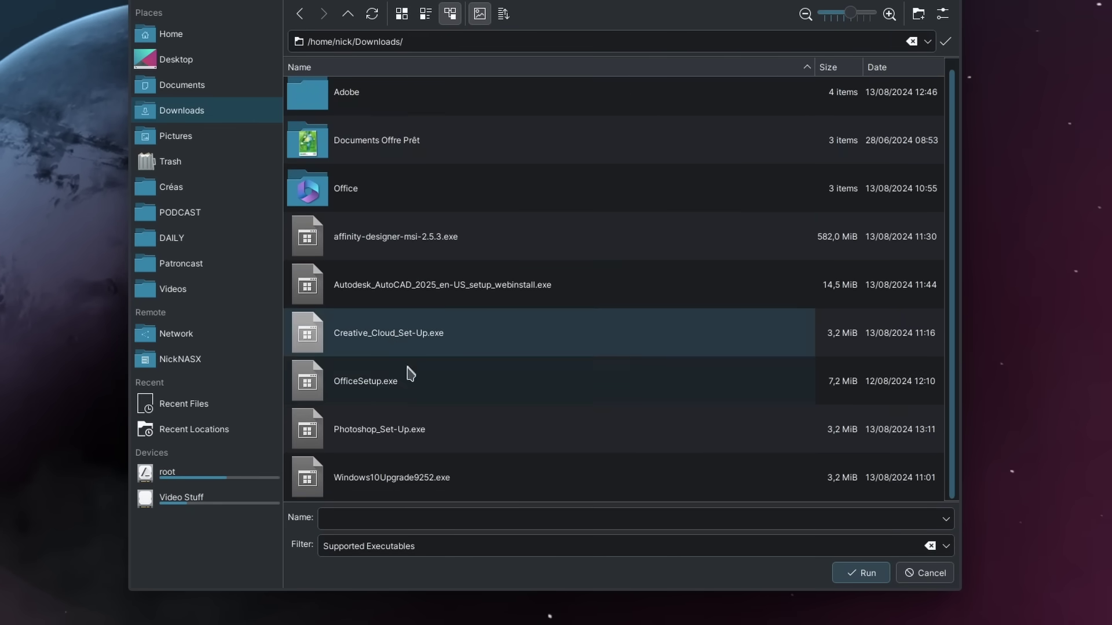
left_click(405, 379)
left_click(855, 573)
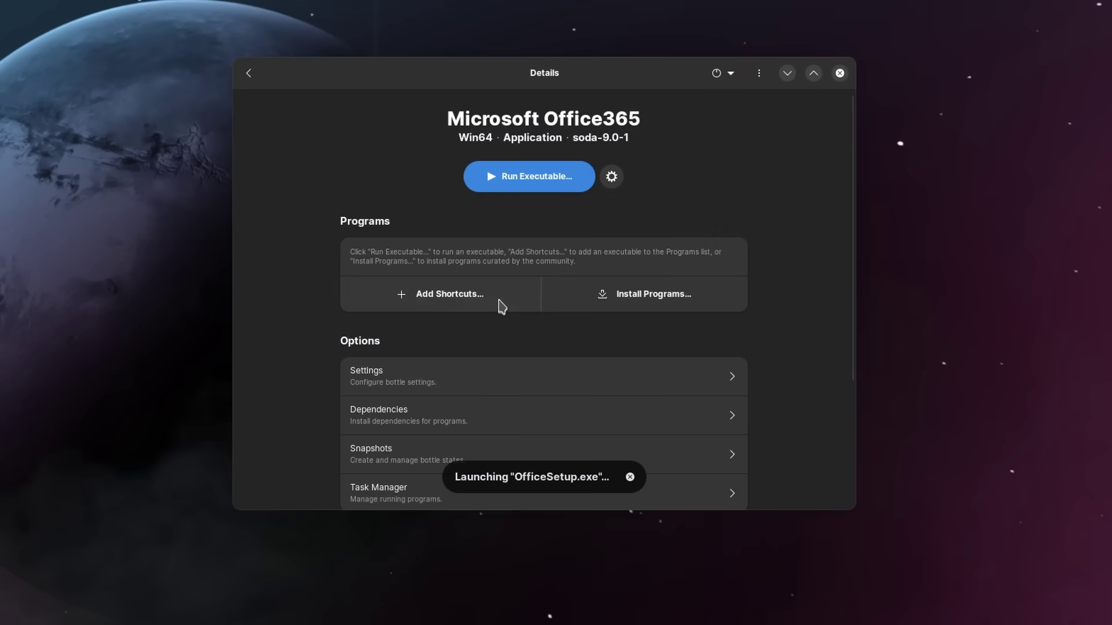
left_click_drag(181, 300, 586, 218)
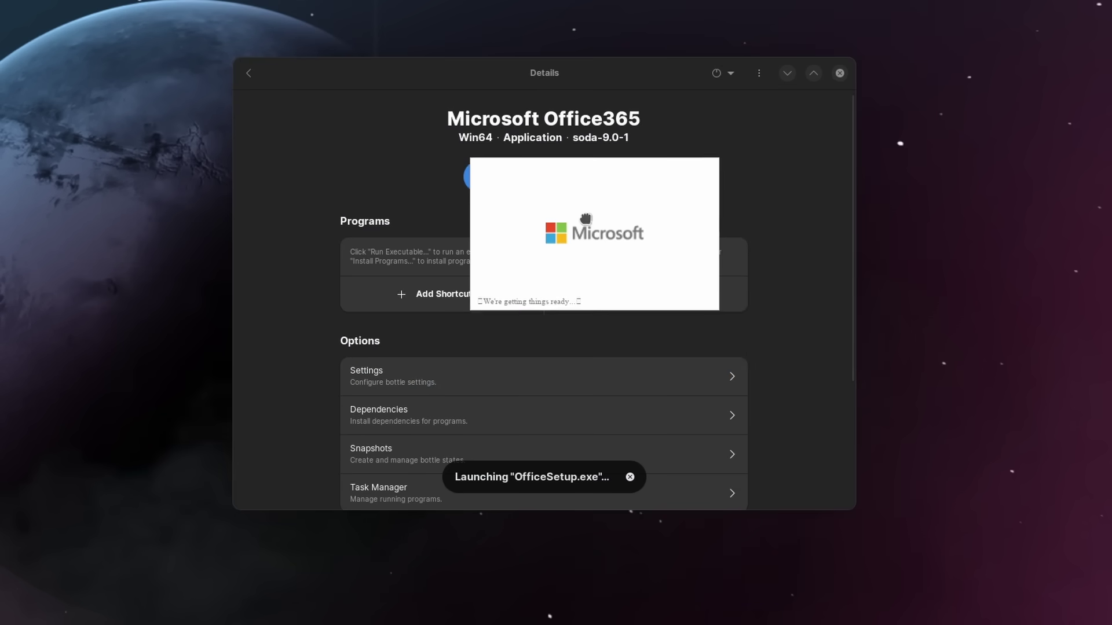
left_click_drag(588, 272, 482, 256)
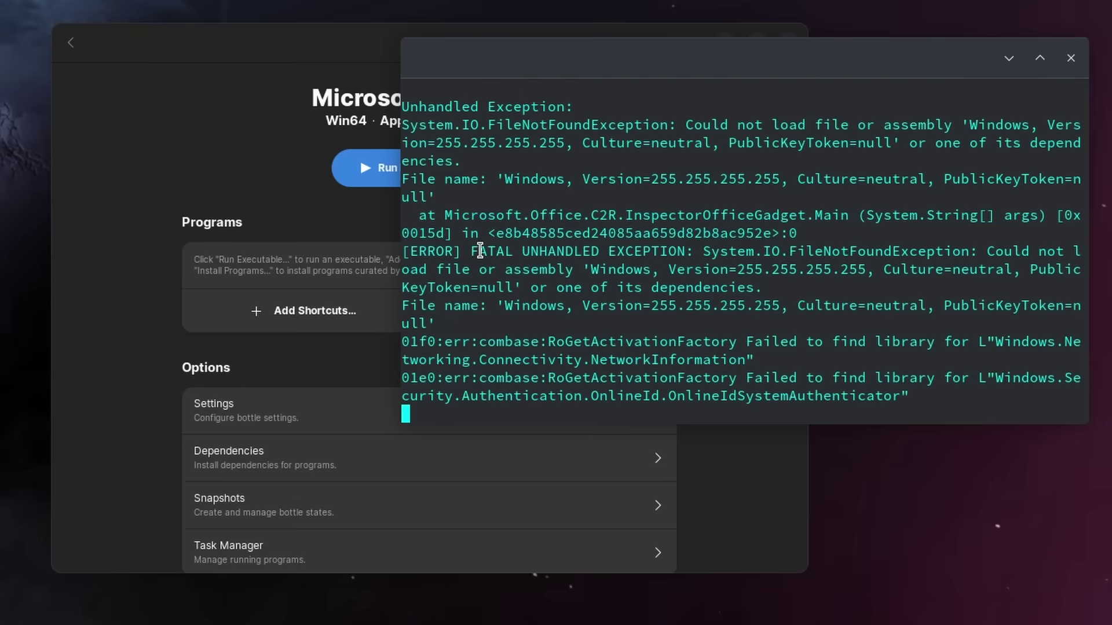
left_click_drag(1044, 248, 1048, 282)
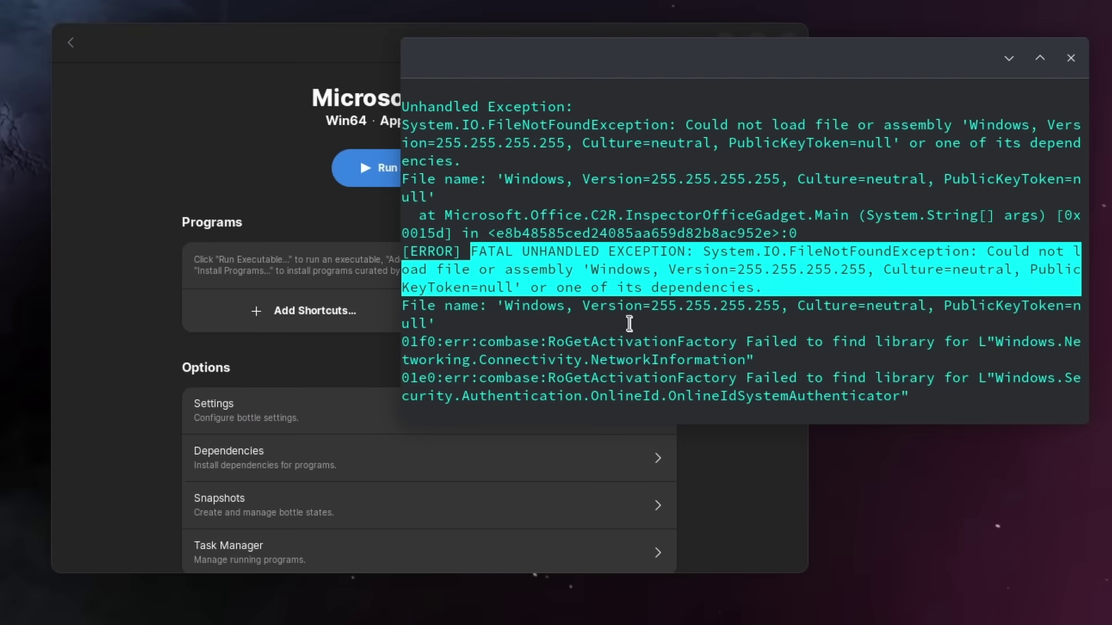
triple_click(538, 310)
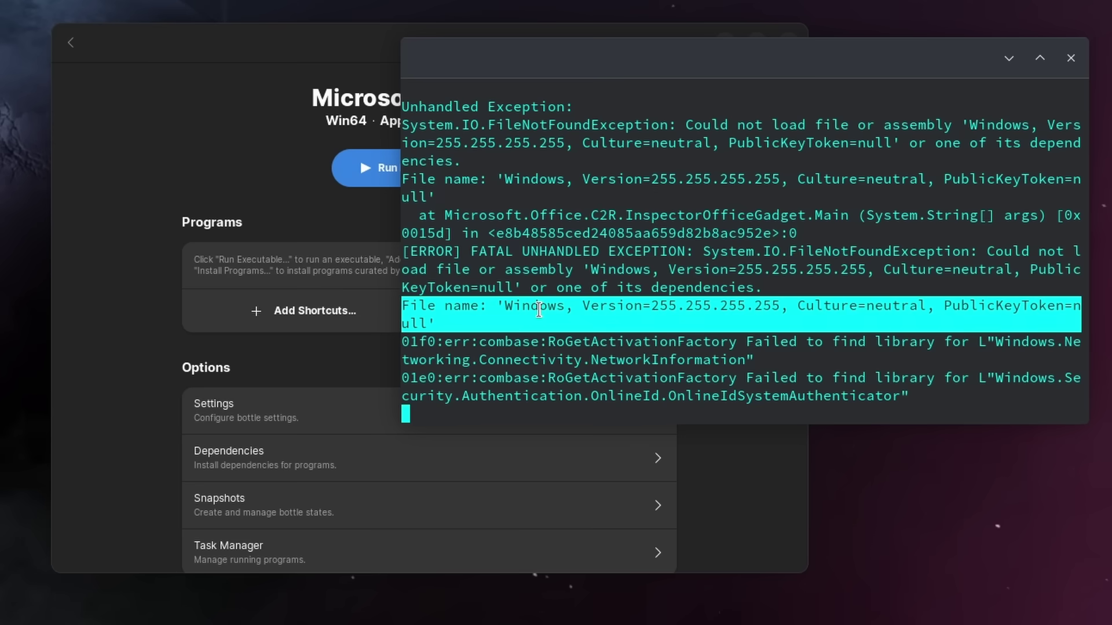
left_click_drag(720, 328, 956, 392)
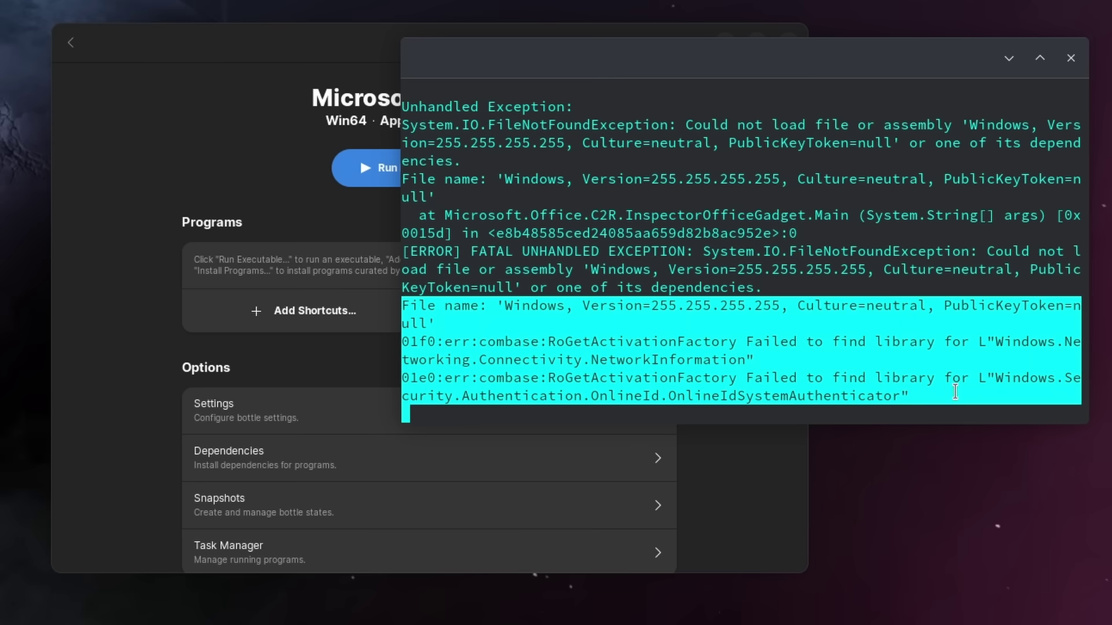
triple_click(955, 390)
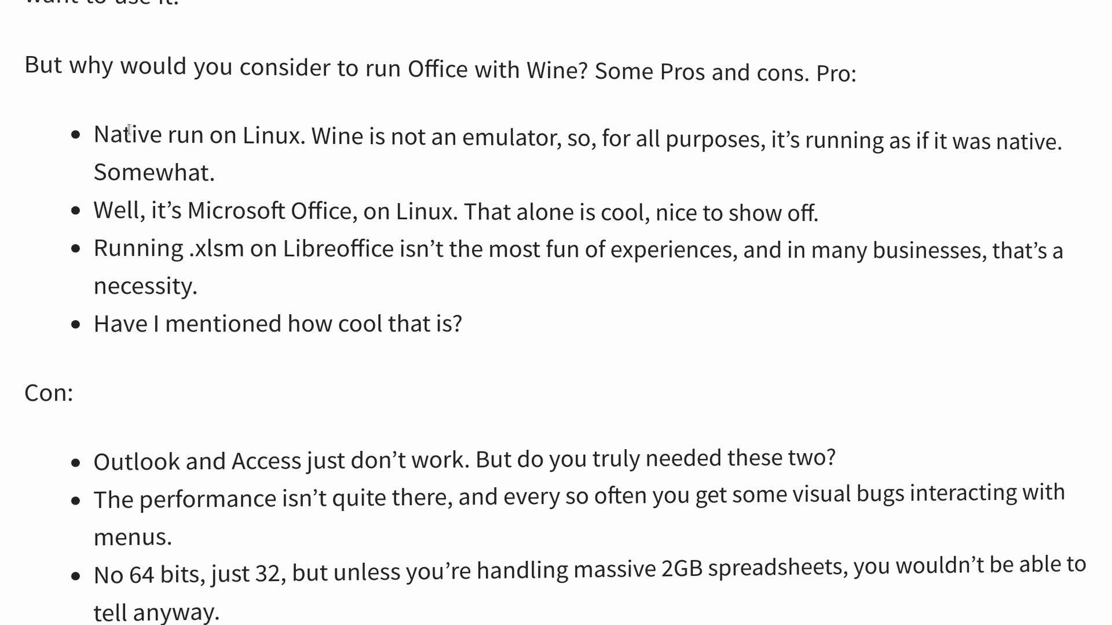
- Highlight the first Wine pro, then each con: performance, visual bugs, no 64-bit support
left_click_drag(93, 135, 1027, 326)
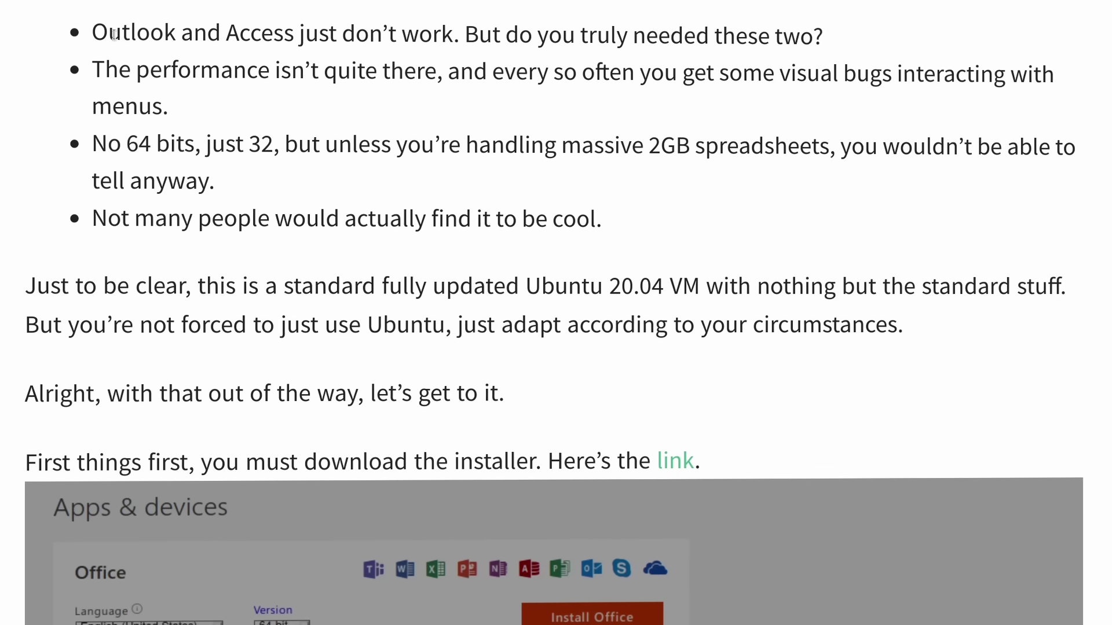
left_click_drag(93, 33, 822, 40)
left_click_drag(91, 70, 676, 116)
left_click_drag(92, 144, 347, 183)
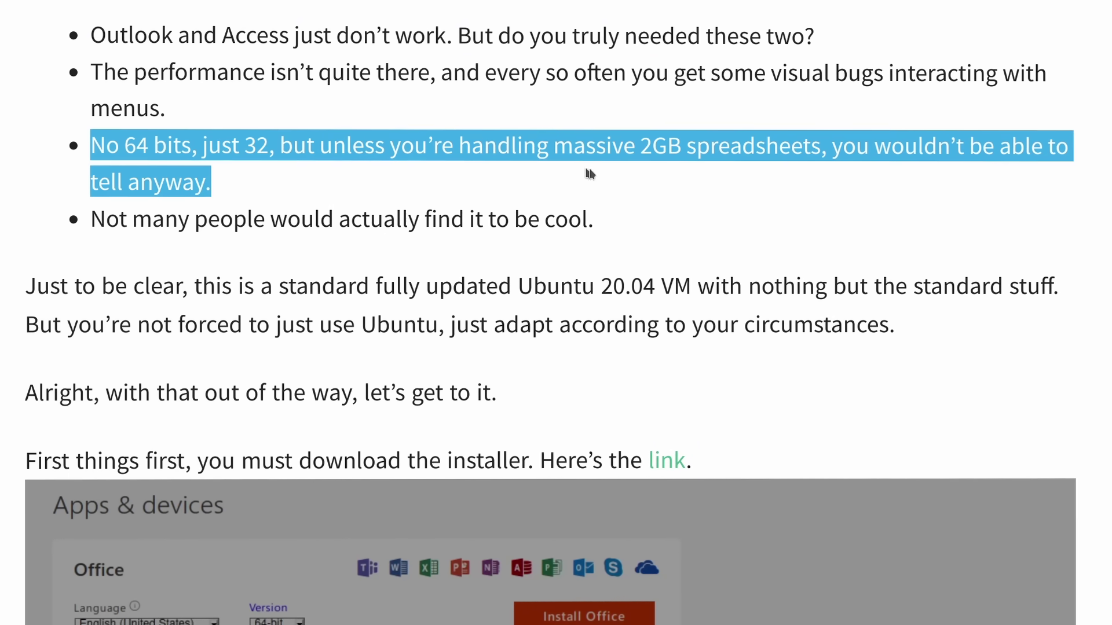
left_click_drag(92, 219, 126, 220)
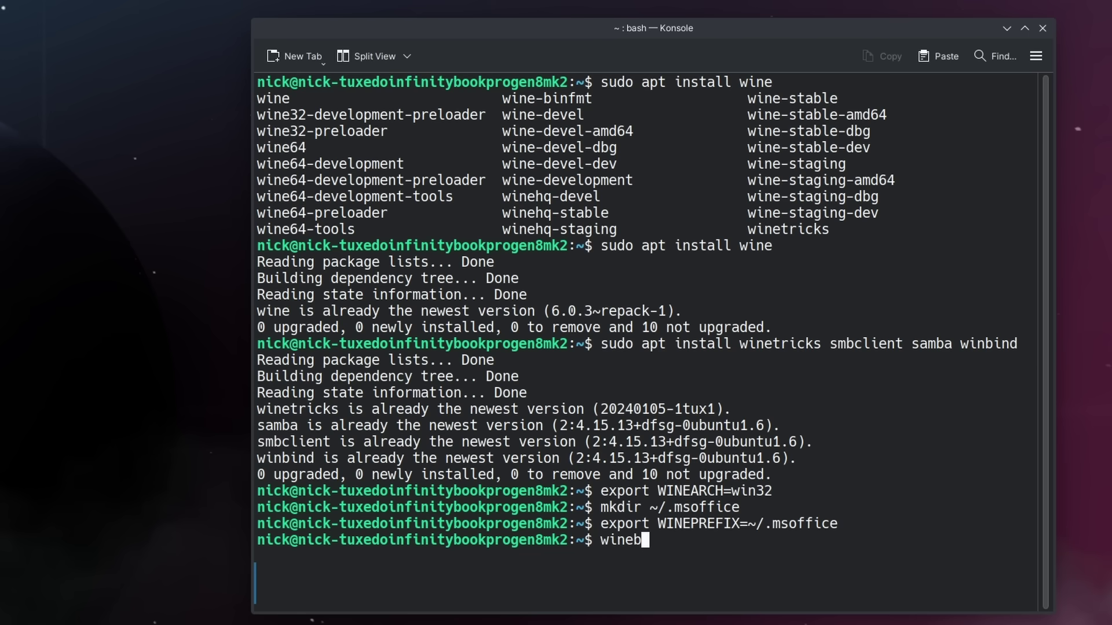
- Initialise the 32-bit prefix with wineboot -i and winetricks corefonts, msxml6, riched20, gdiplus
key("Return")
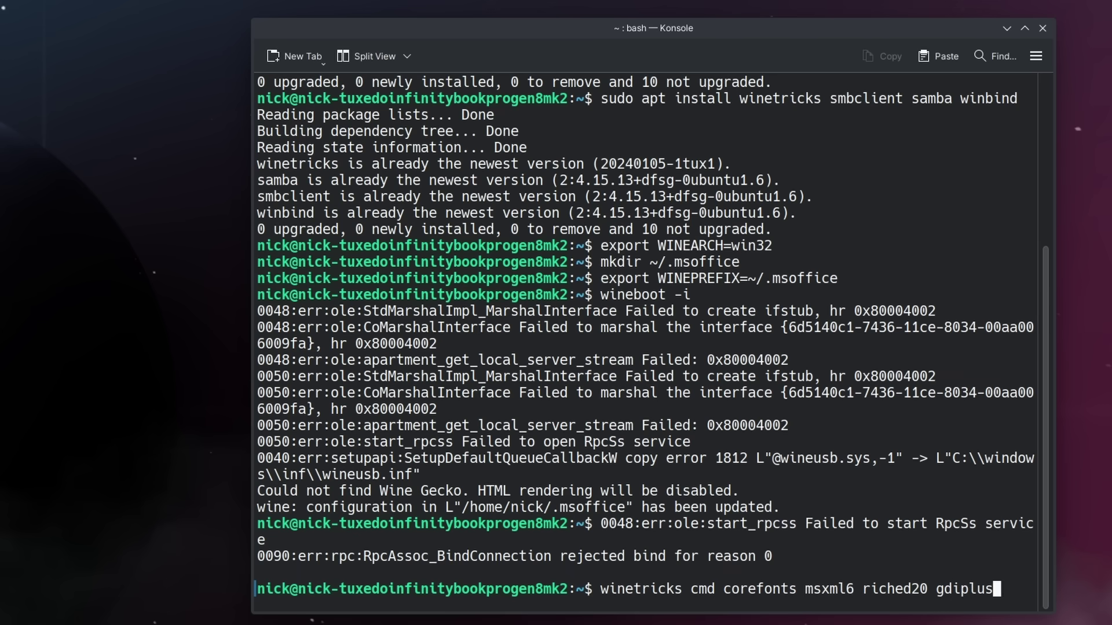
key("Return")
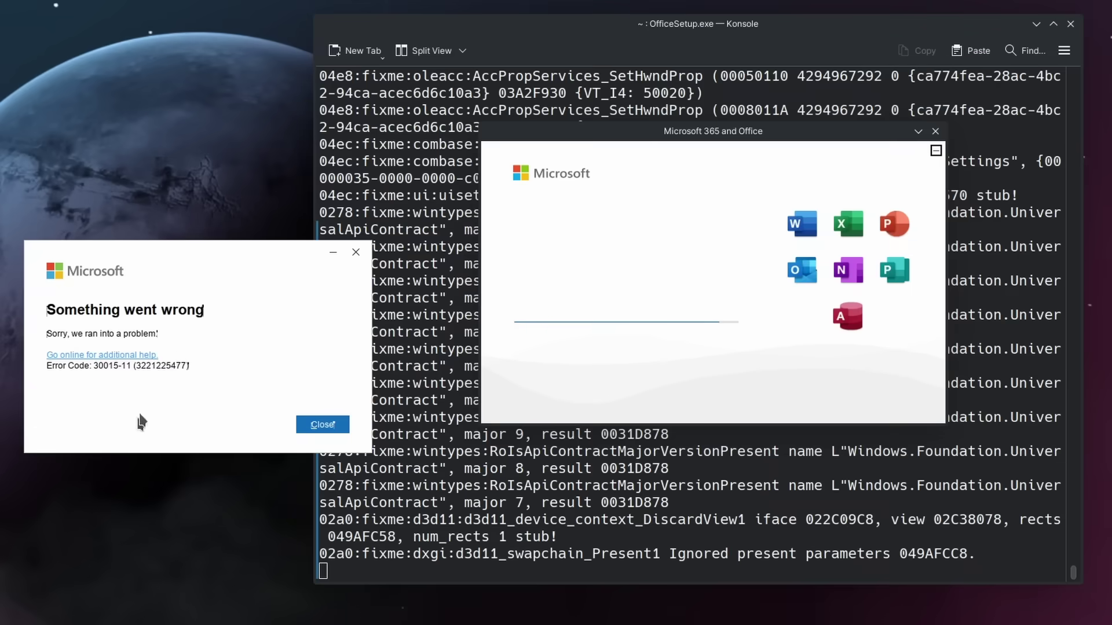
- Dismiss the Something went wrong and Couldn't install errors, then scroll up the Wine log
left_click(322, 425)
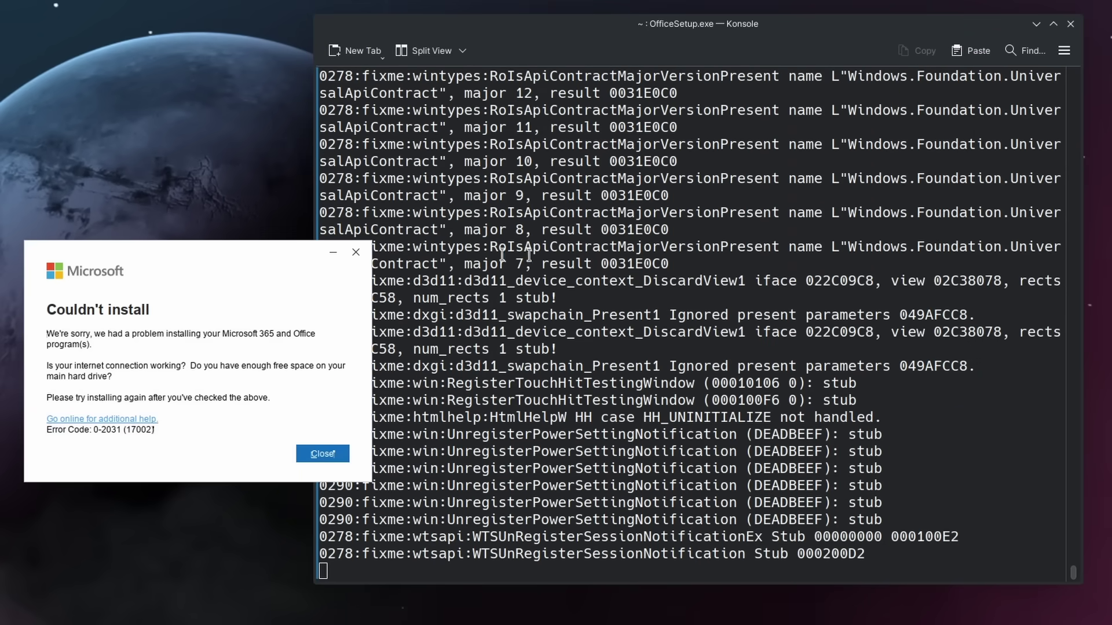
left_click_drag(248, 249, 637, 224)
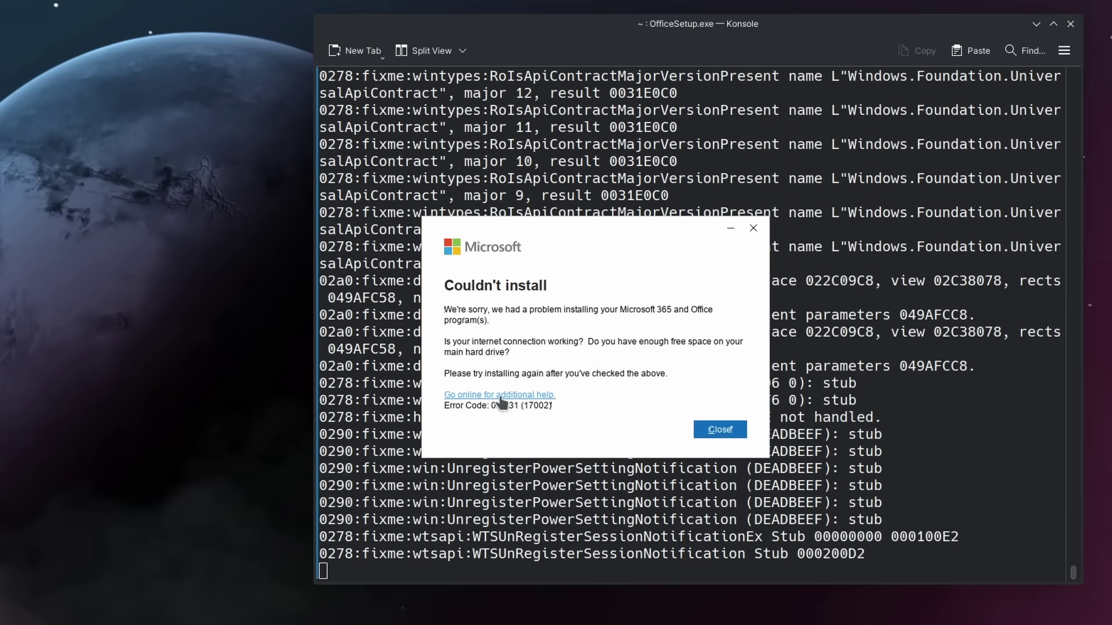
left_click(744, 430)
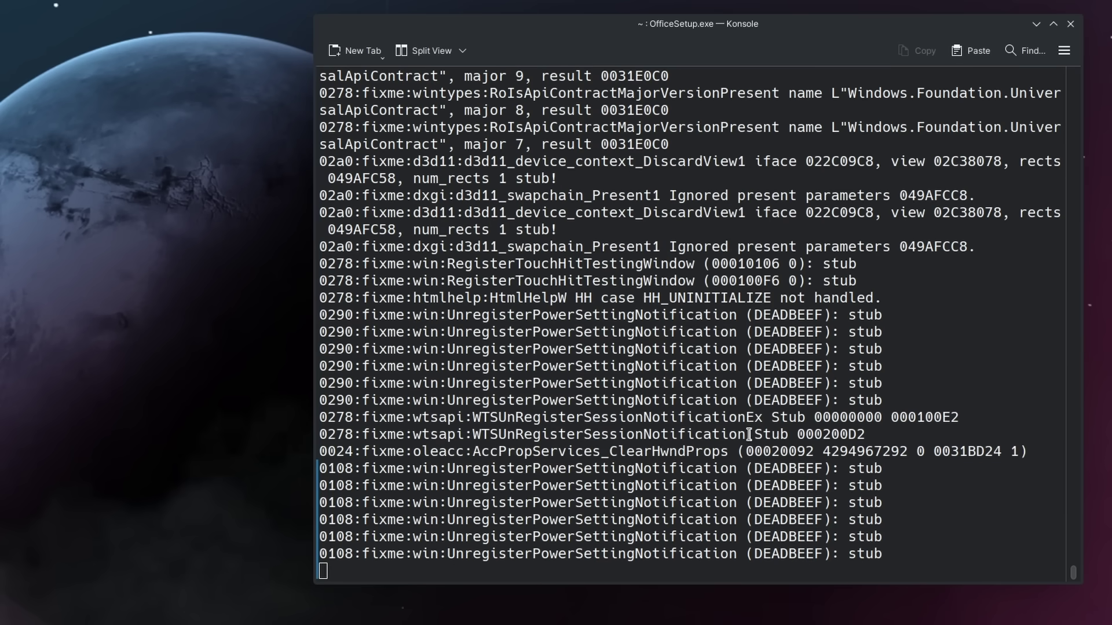
scroll(749, 434, "up", 10)
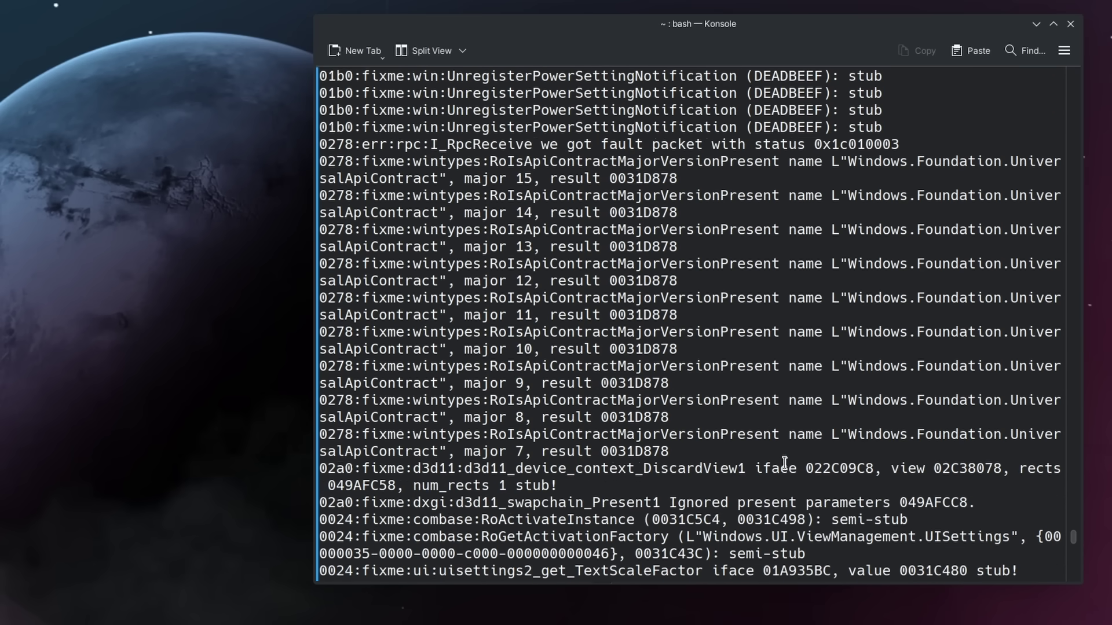
scroll(783, 463, "up", 6)
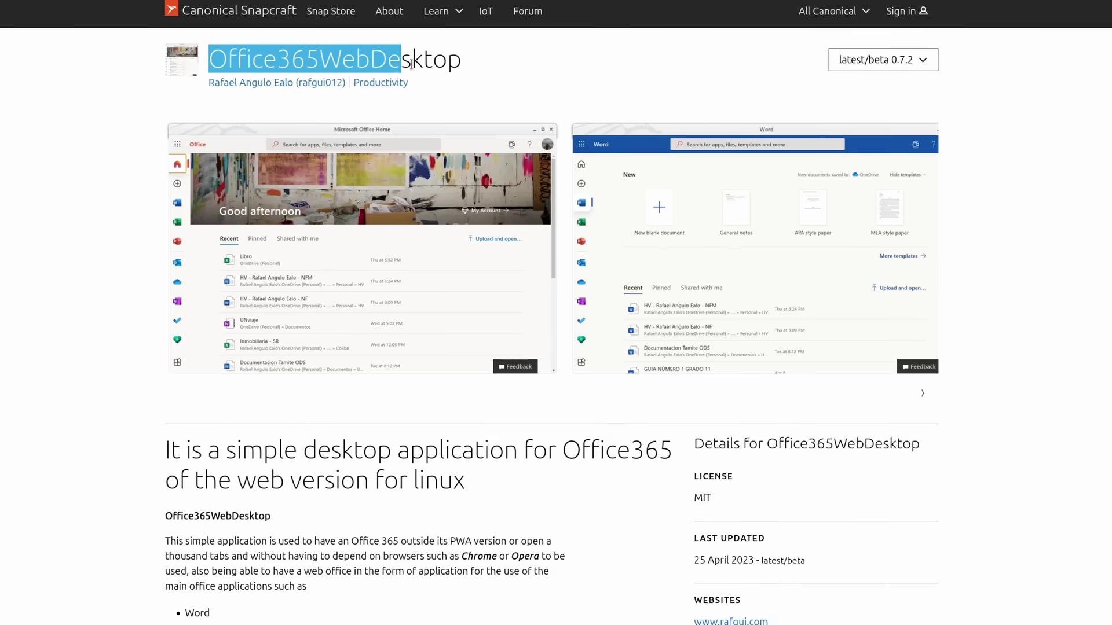
- Page through the Office365WebDesktop screenshots of Office Home, Word, Excel and PowerPoint
left_click_drag(411, 64, 486, 86)
left_click(424, 281)
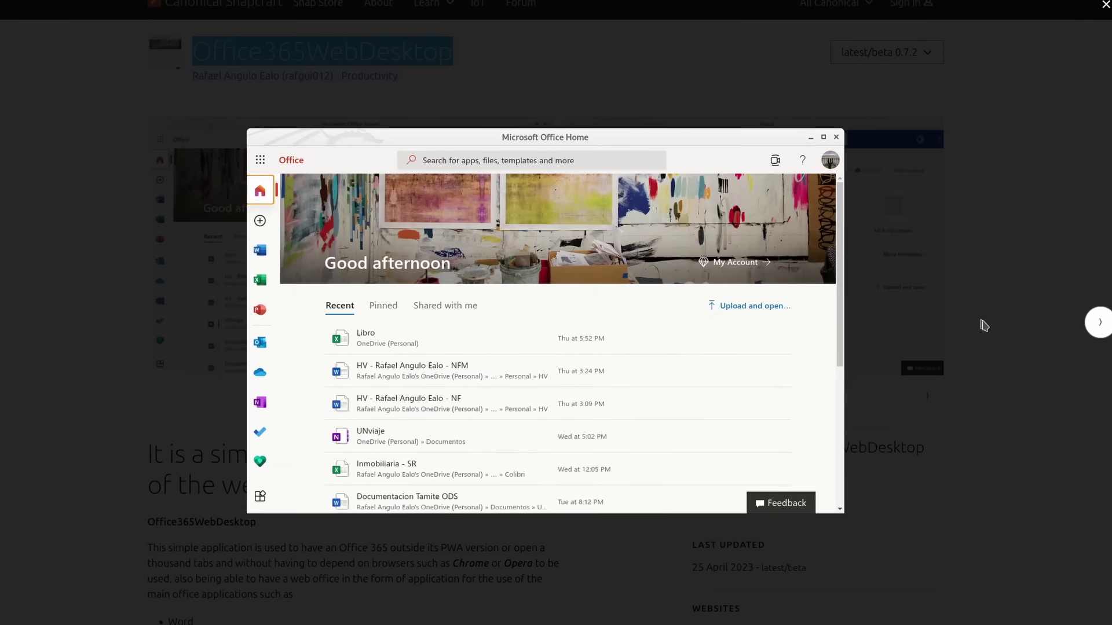
key("Right")
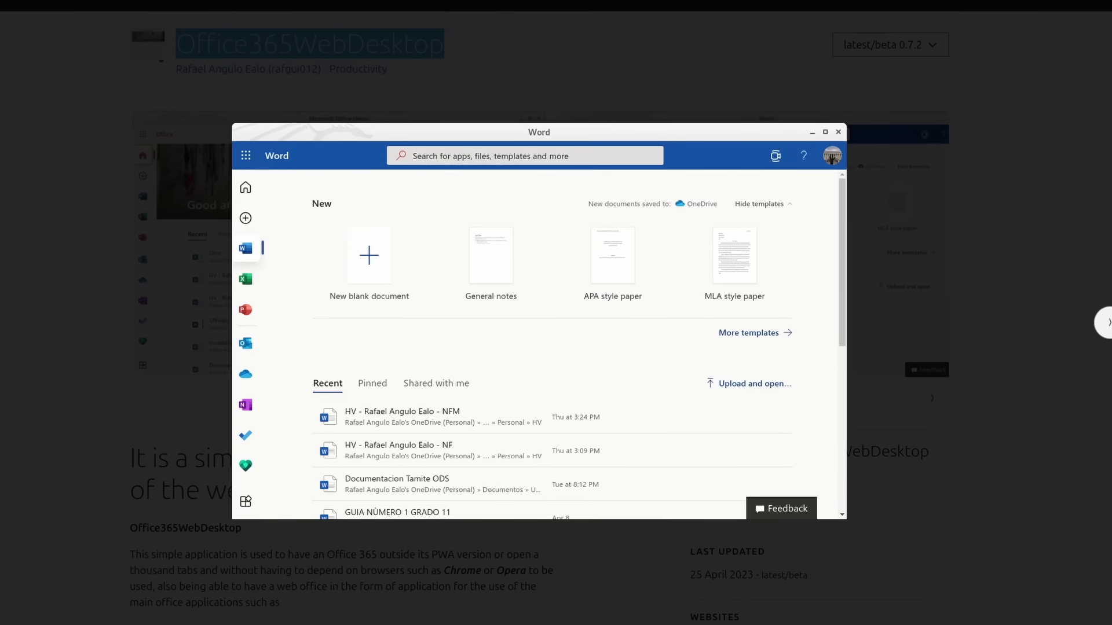
key("Right")
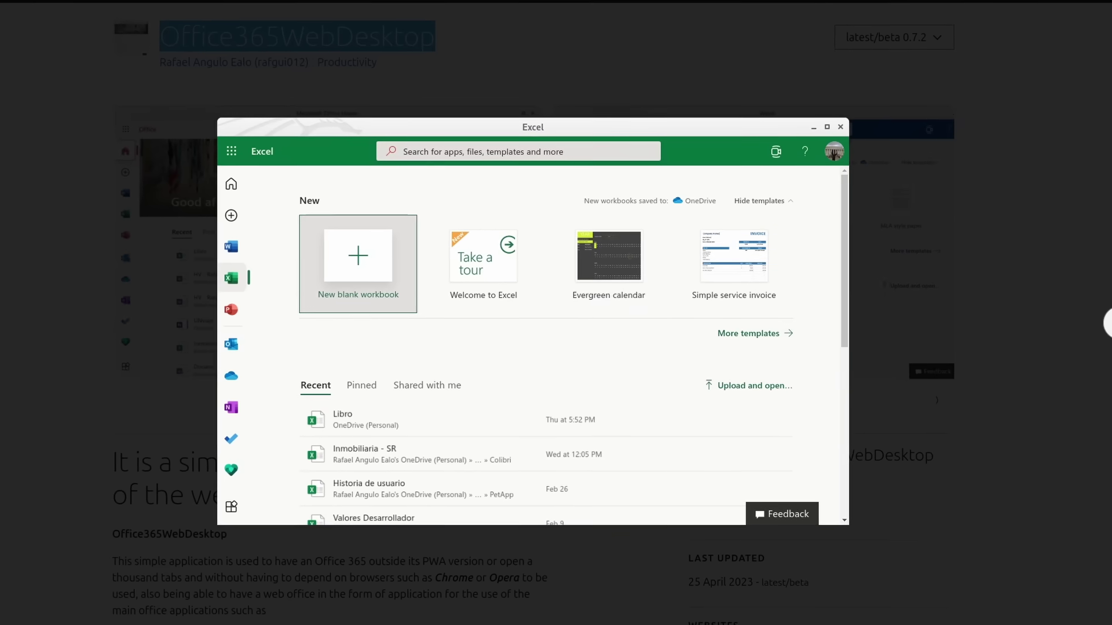
key("Right")
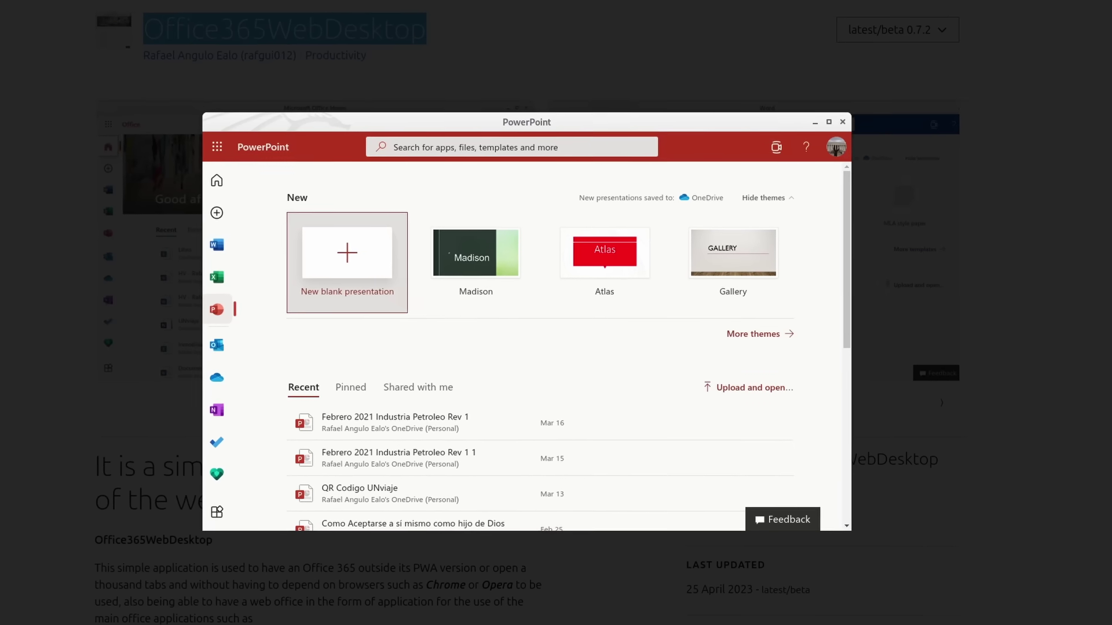
key("Escape")
- Scroll down to the Office365WebDesktop description, with its MIT licence and beta update details
scroll(505, 317, "down", 3)
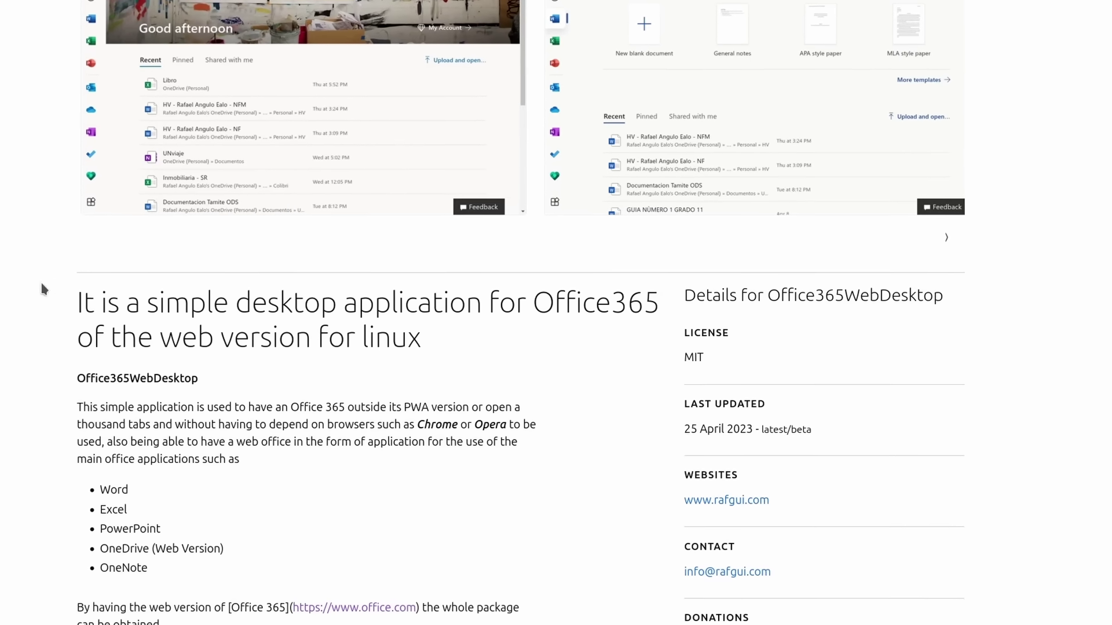
left_click_drag(78, 302, 409, 336)
left_click(449, 333)
scroll(447, 334, "down", 3)
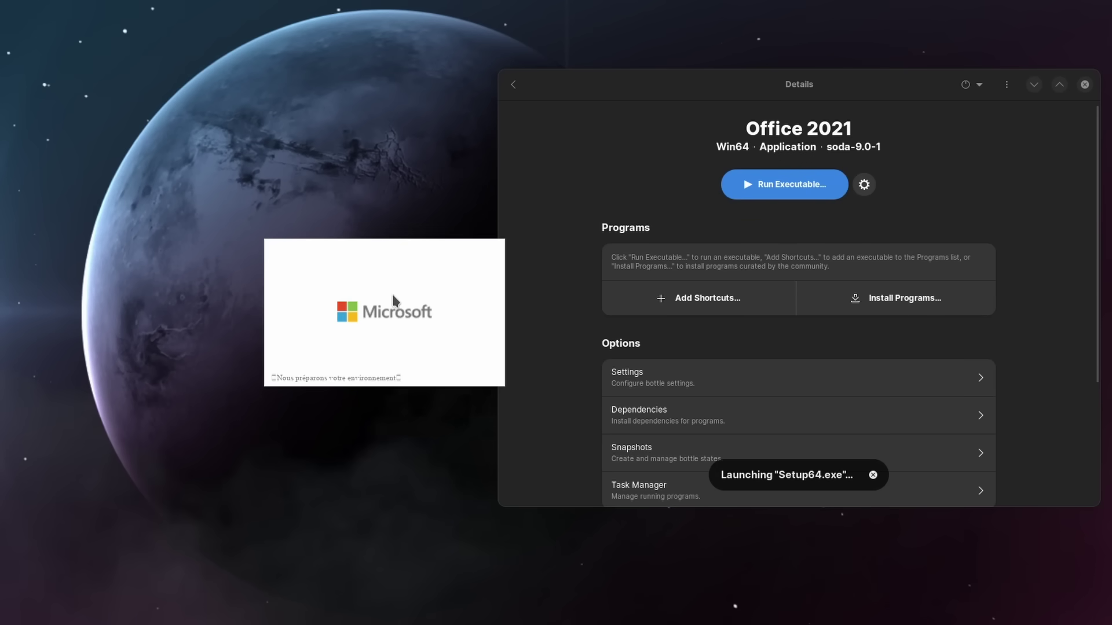
- Position the Office setup splash and the Microsoft 365 et Office installer windows over the Office 2021 bottle
left_click_drag(393, 300, 809, 297)
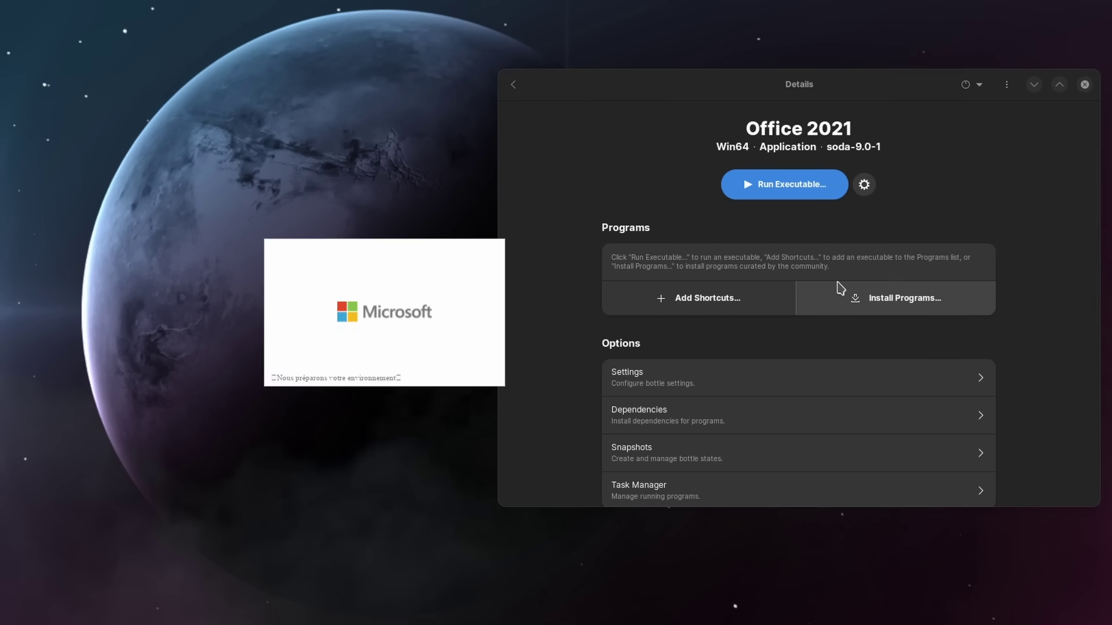
left_click_drag(418, 334, 762, 261)
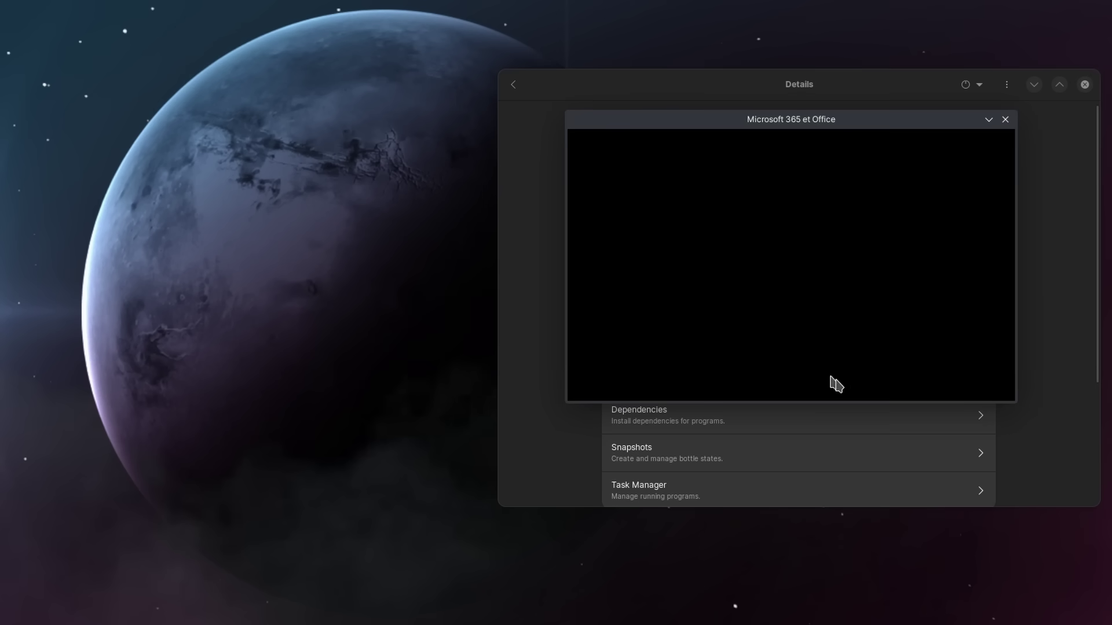
left_click_drag(808, 129, 839, 149)
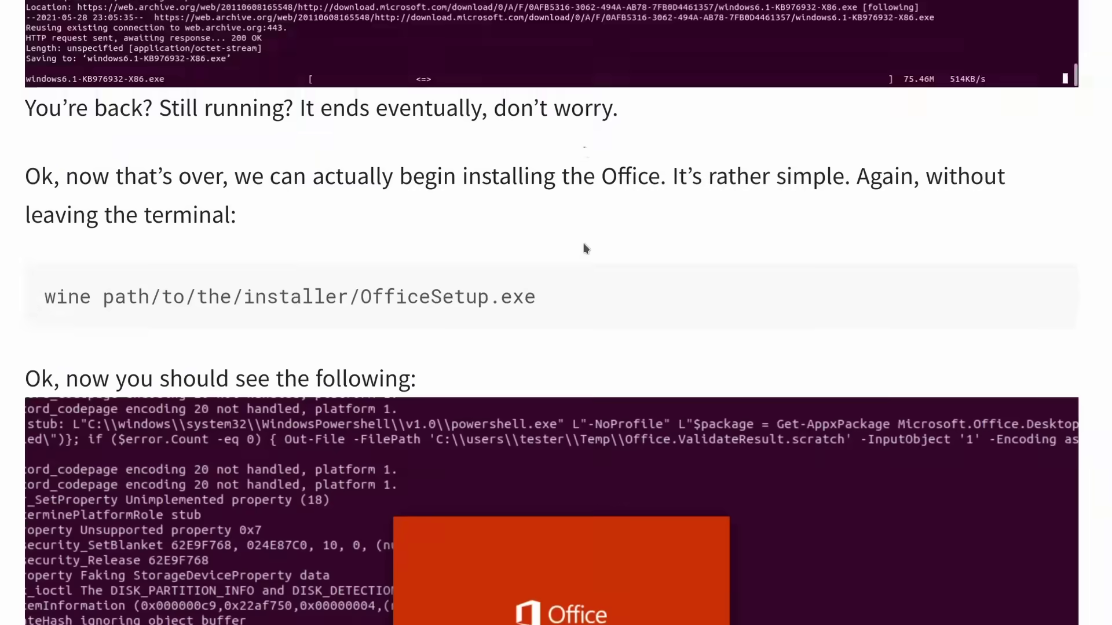
scroll(584, 248, "down", 20)
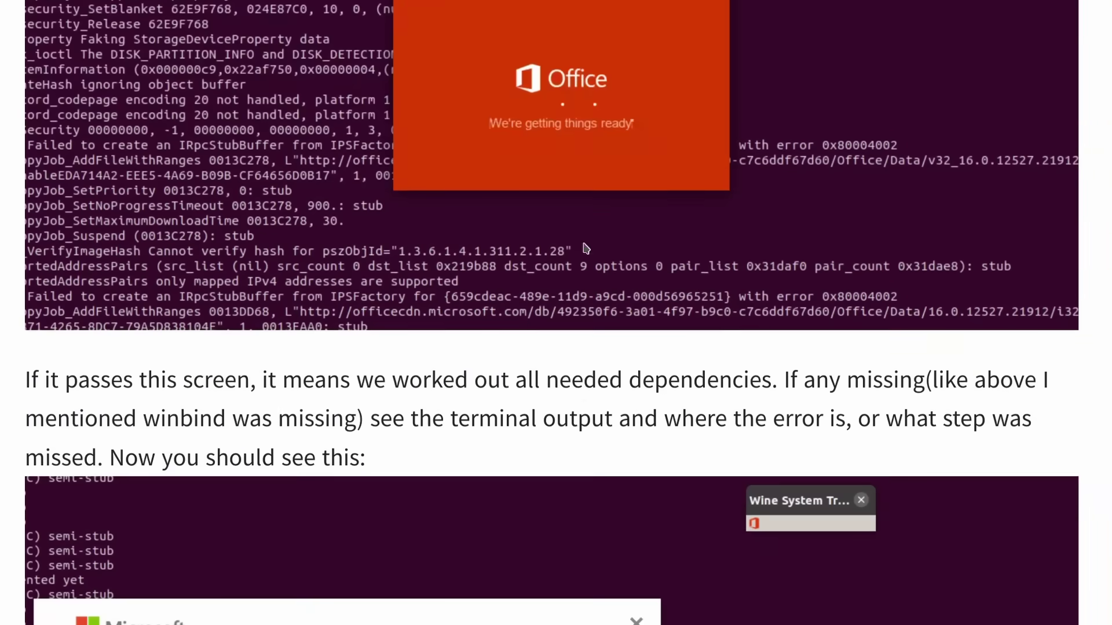
scroll(583, 248, "down", 20)
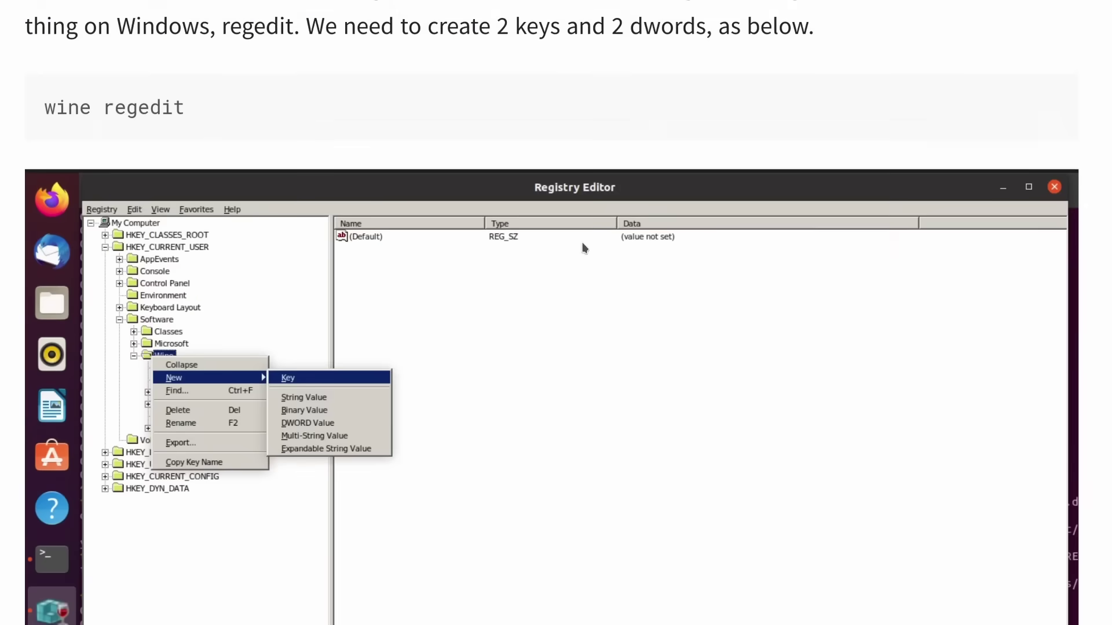
scroll(581, 242, "down", 20)
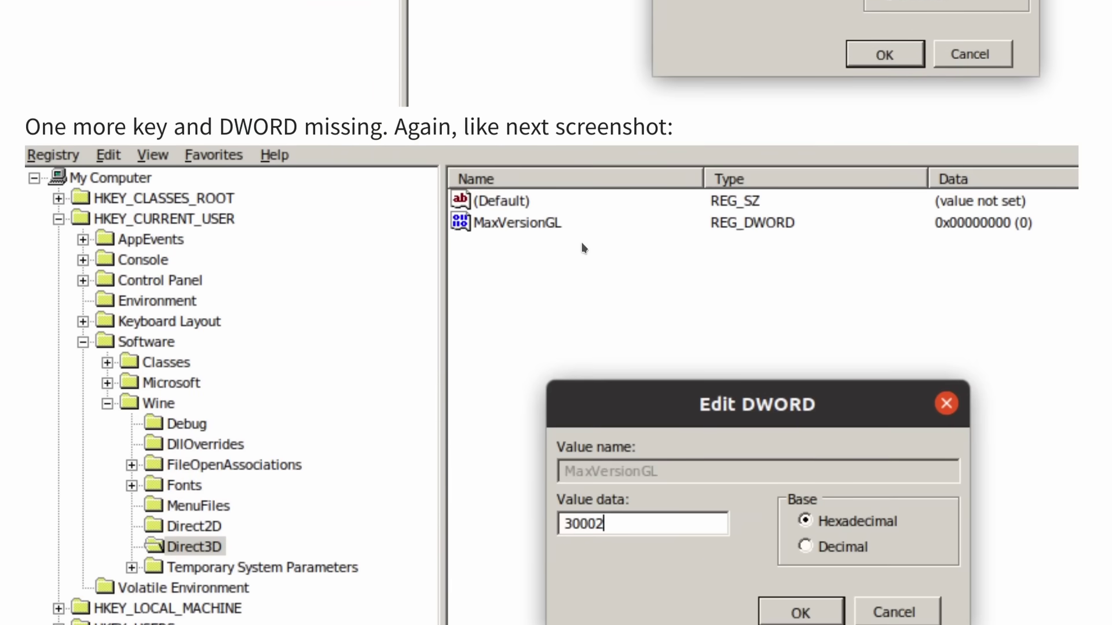
scroll(583, 247, "down", 15)
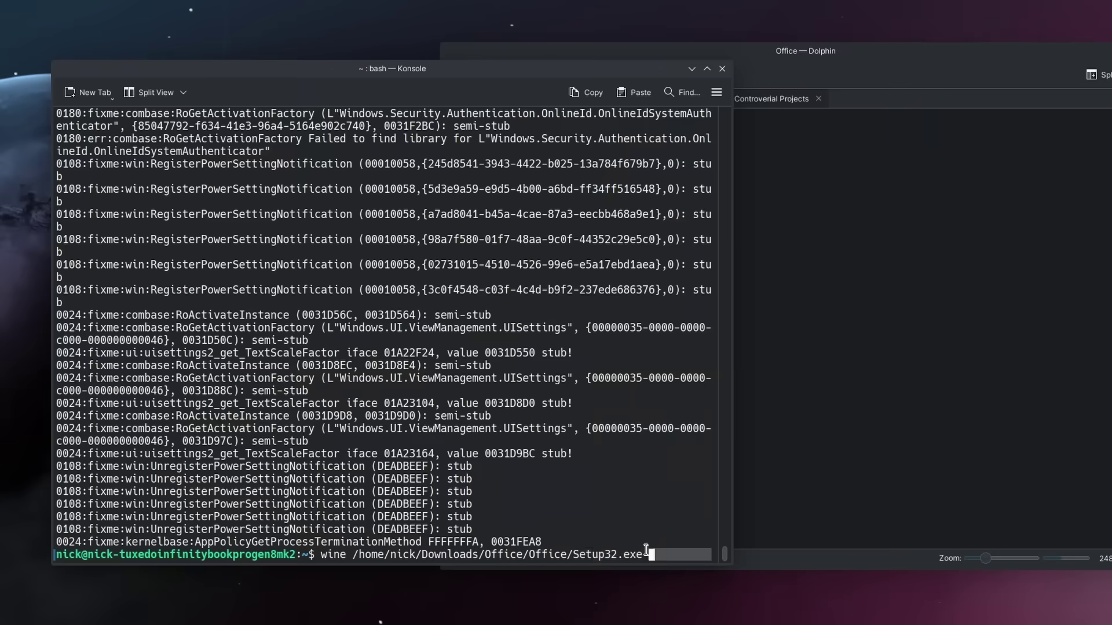
- Run Setup32.exe under Wine, then dismiss both Office installation error messages (error 0-2031)
key("Return")
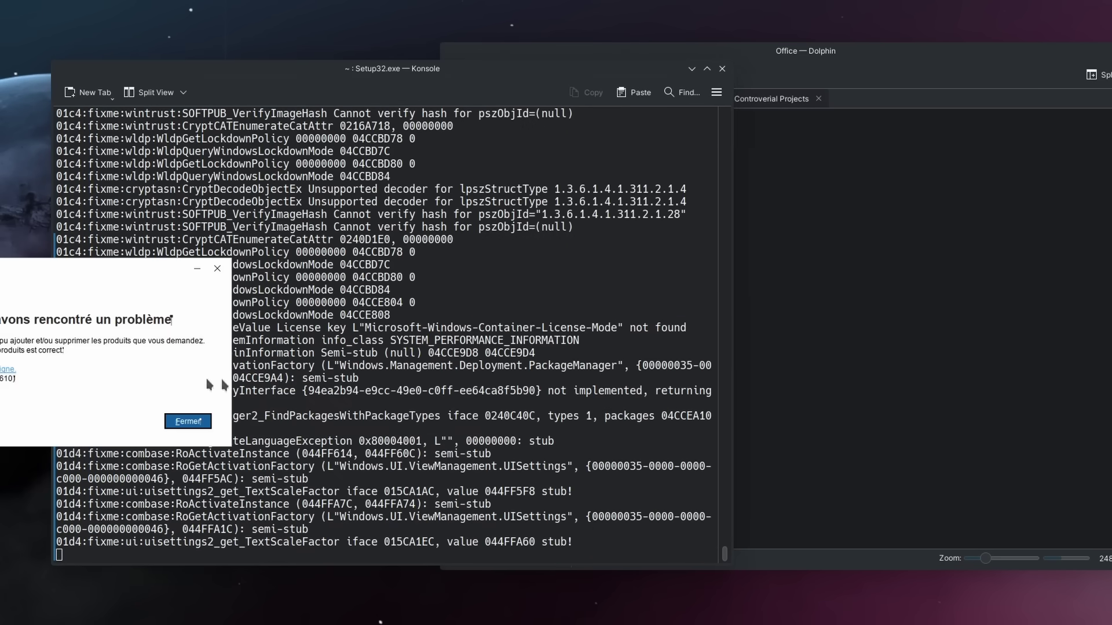
left_click_drag(318, 361, 313, 340)
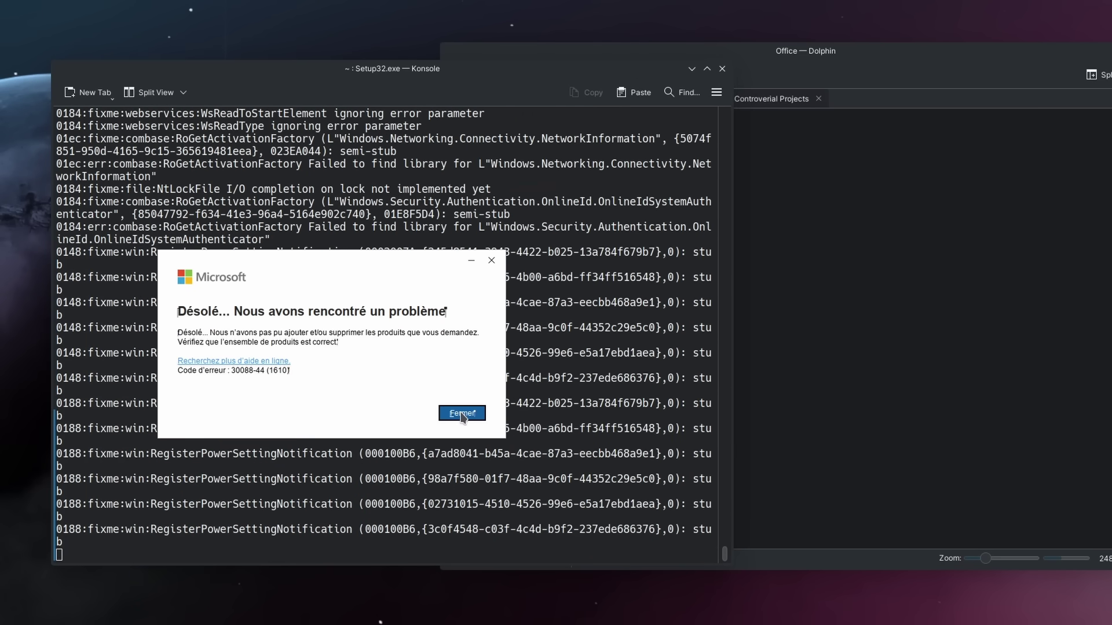
left_click(462, 413)
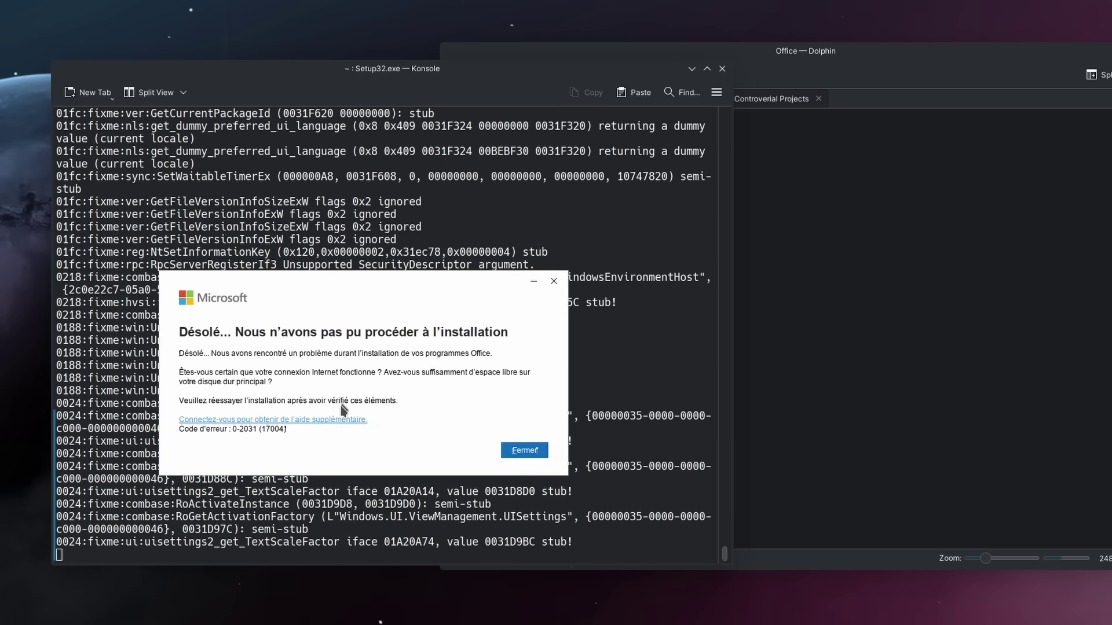
left_click(523, 450)
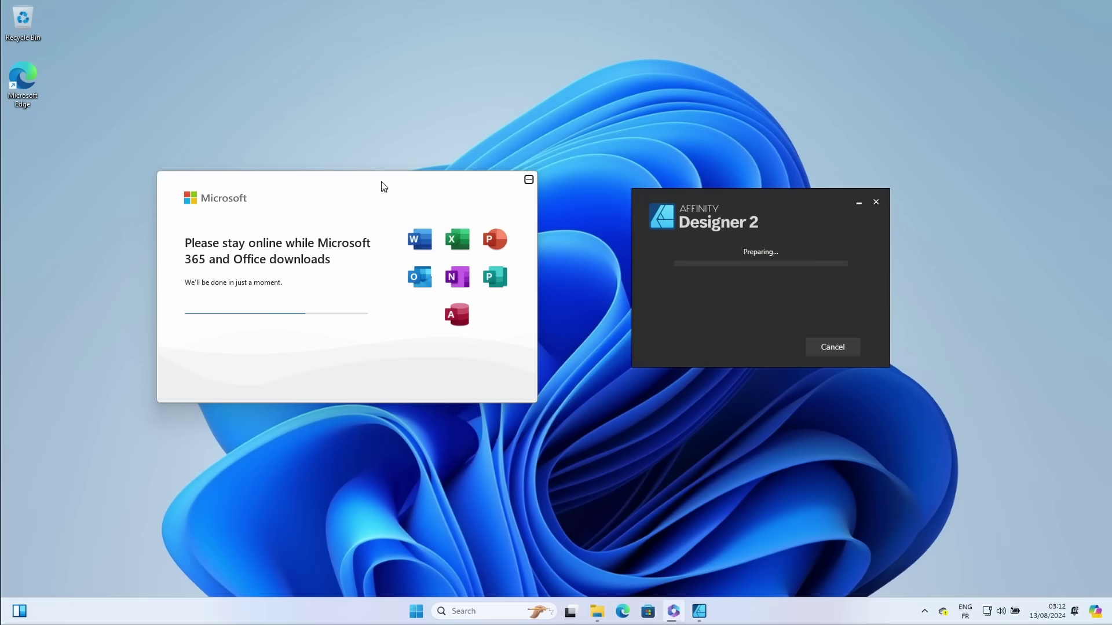
- In the Windows 11 VM, copy Program Files to the Downloads (\\VBoxSvr) (Z:) share
left_click_drag(381, 183, 398, 183)
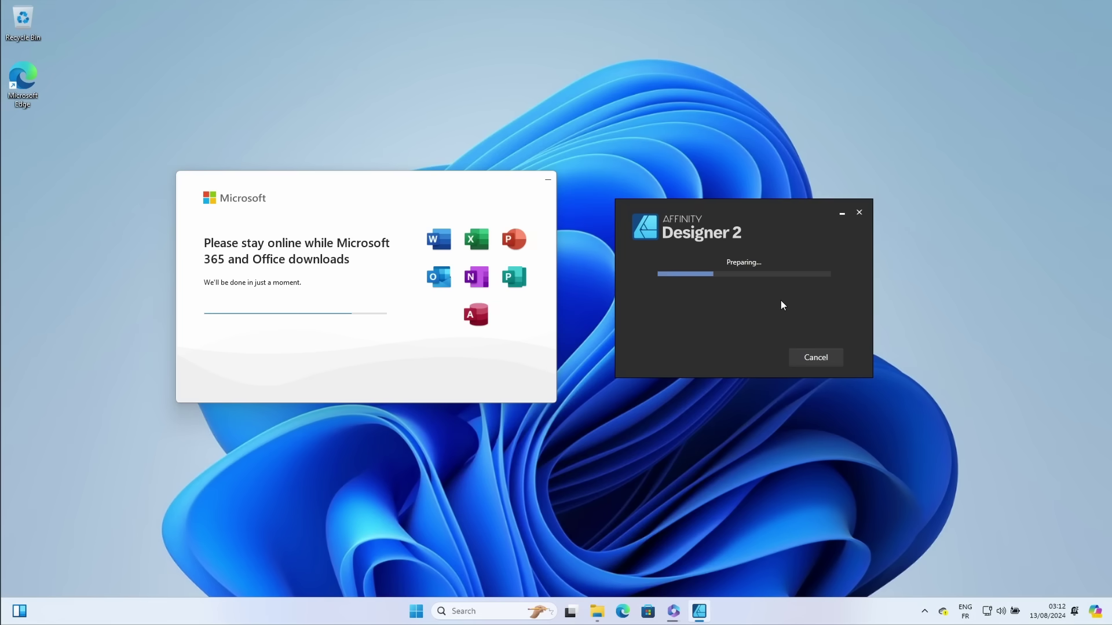
left_click(593, 619)
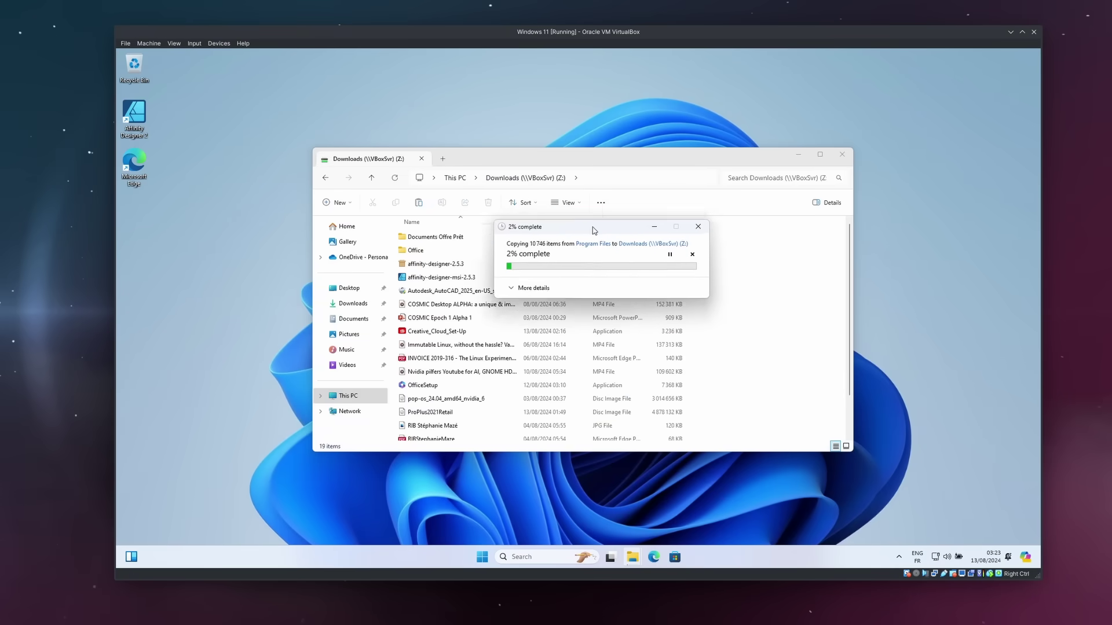
left_click_drag(593, 231, 611, 229)
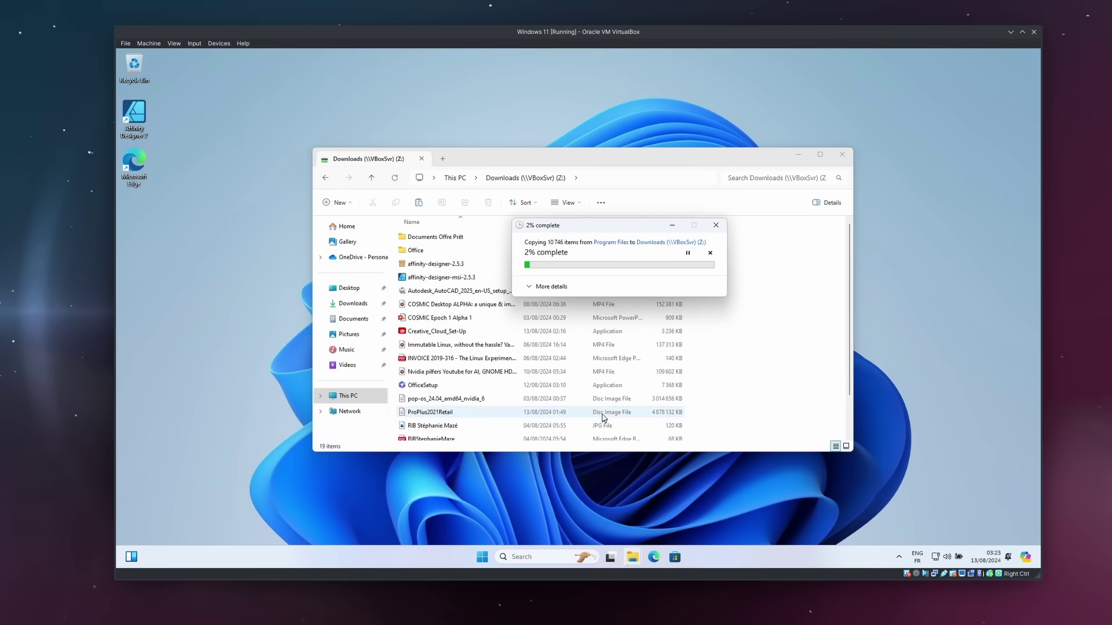
mouse_move(521, 620)
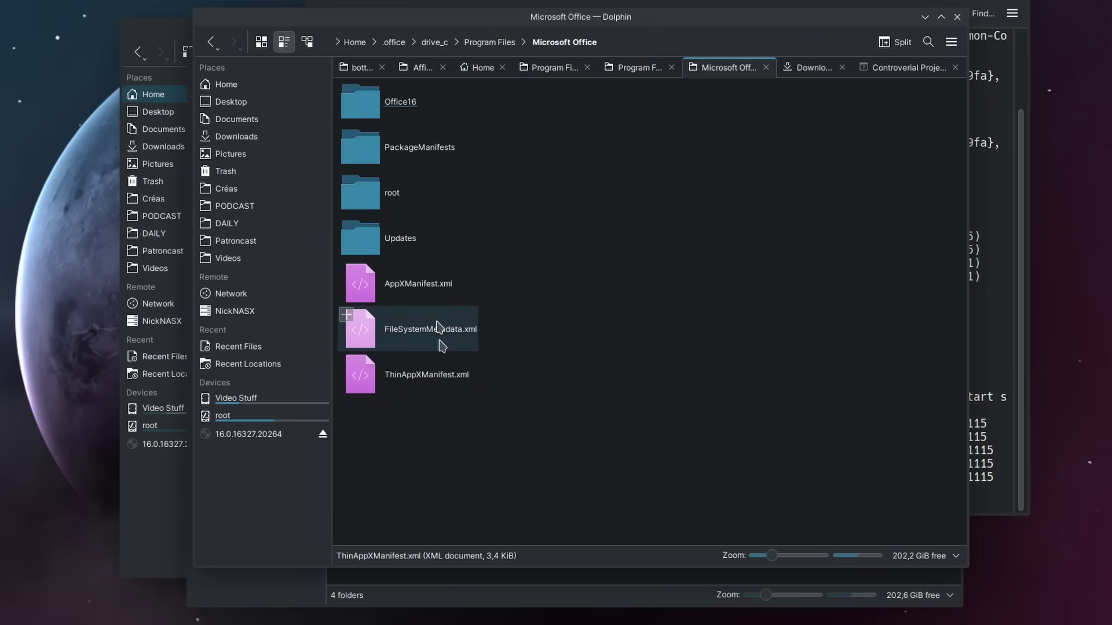
- Browse from Office16 back to Program Files, then into Microsoft Office 15's ClientX64 folder
left_click(383, 110)
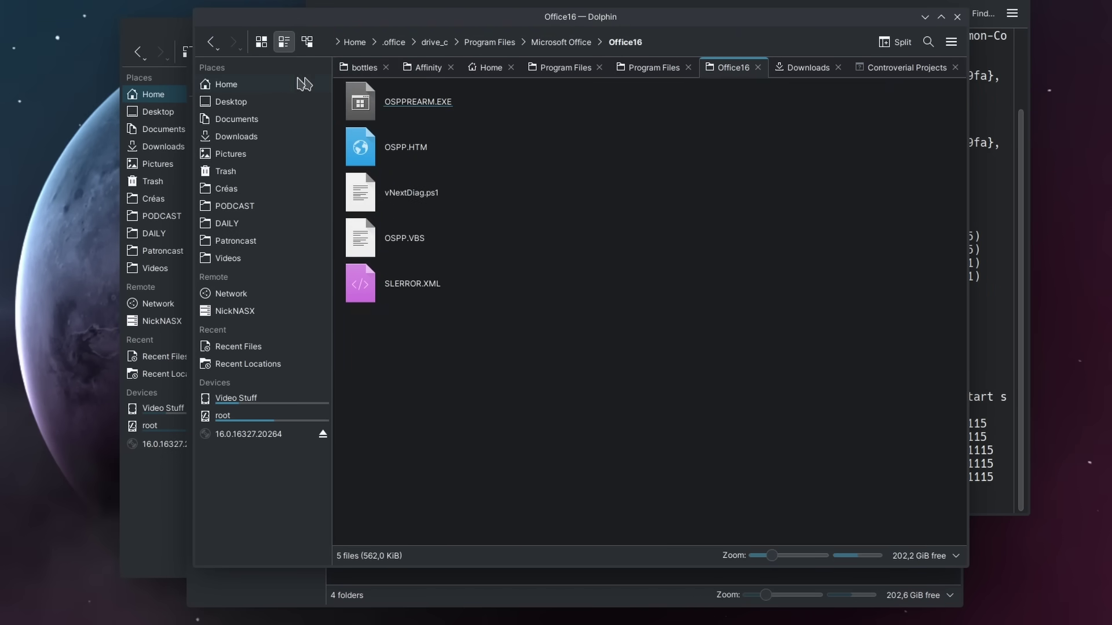
left_click(205, 48)
left_click(204, 47)
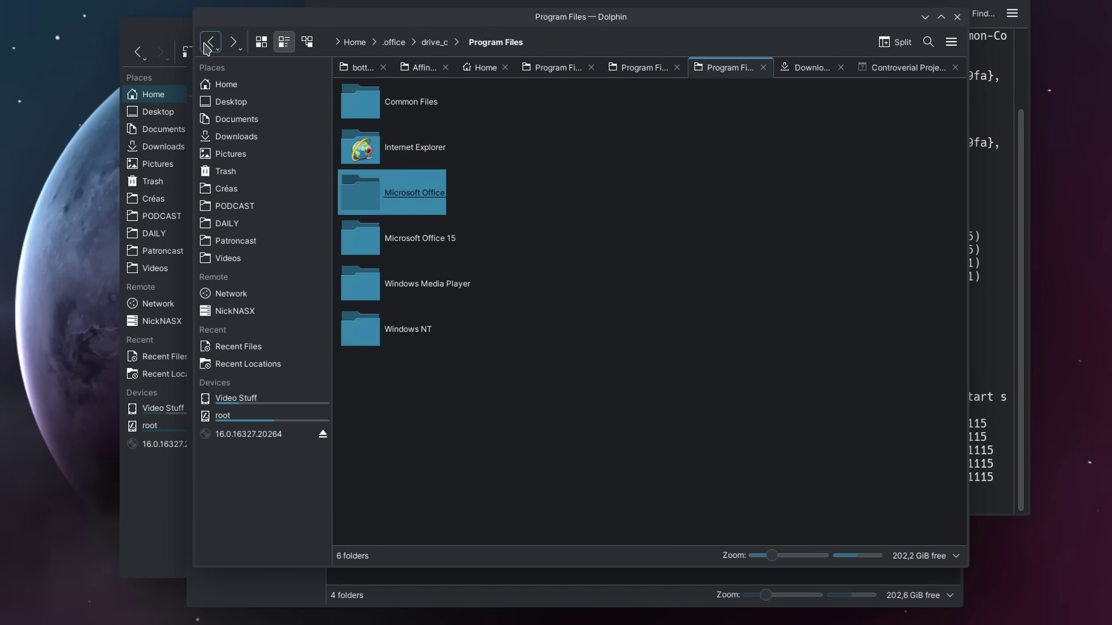
left_click(426, 255)
left_click(403, 113)
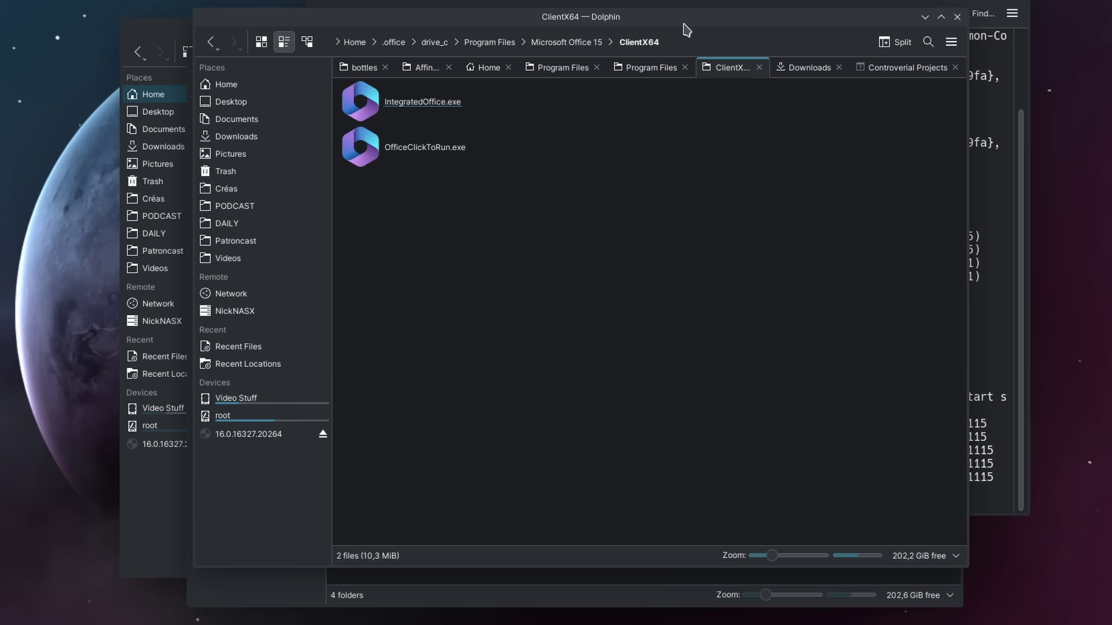
- Move Dolphin aside and bring Konsole forward with a fresh shell prompt
left_click_drag(686, 29, 487, 57)
left_click(854, 448)
key("Return")
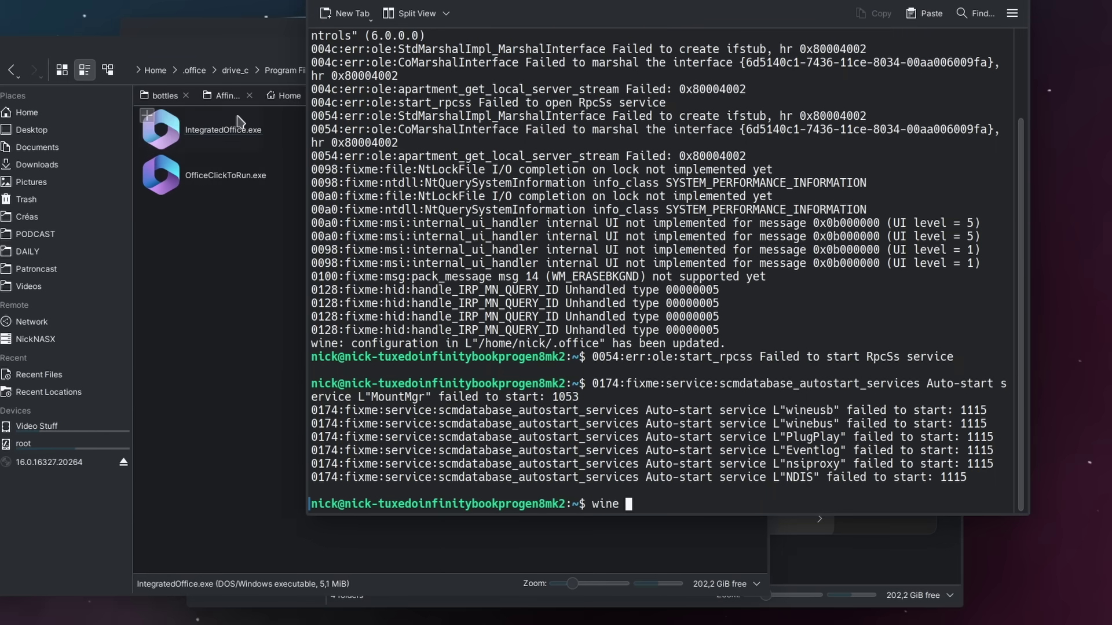
- Run IntegratedOffice.exe under wine by dragging its path from Dolphin into Konsole, then review the output
type("wine")
left_click_drag(238, 121, 787, 416)
key("Return")
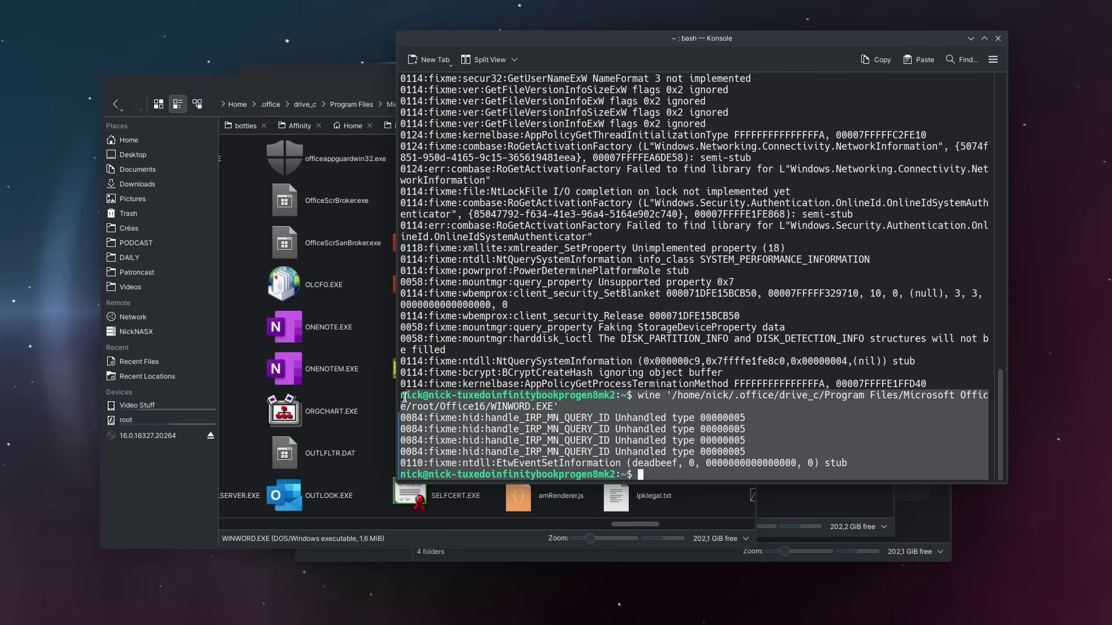
left_click(780, 418)
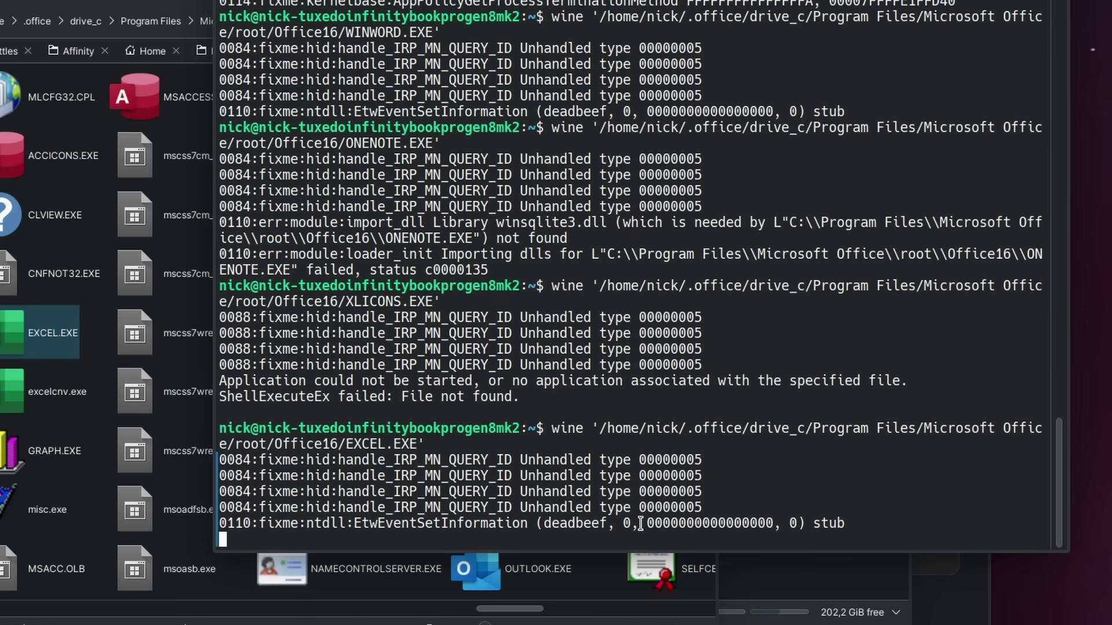
left_click_drag(602, 429, 624, 527)
left_click(624, 527)
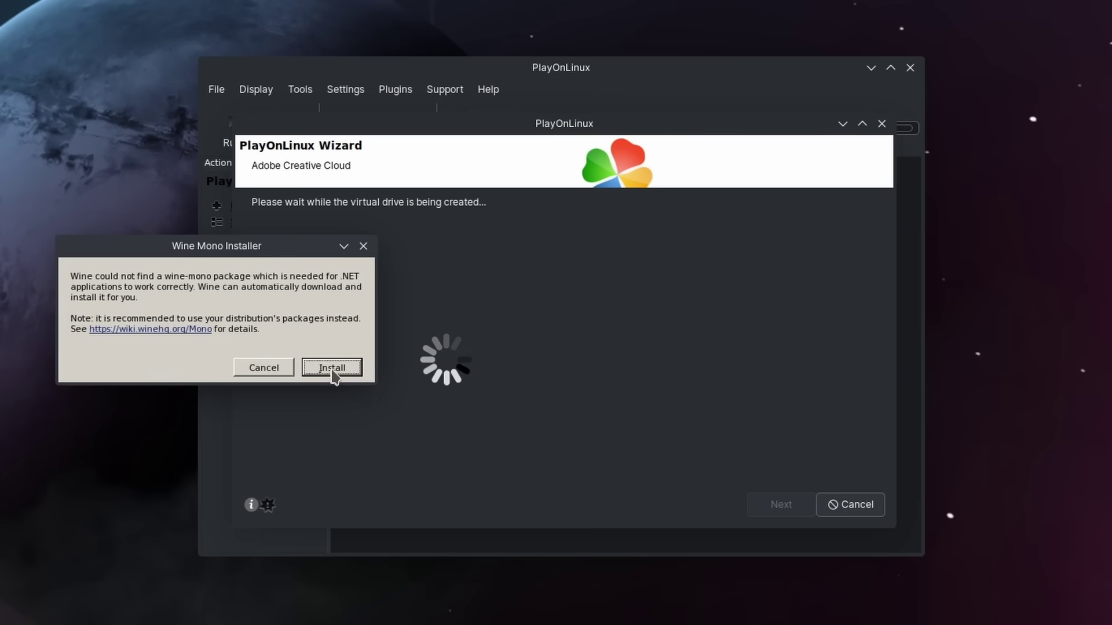
- Install Wine Mono and Gecko, retry the mismatched download, and centre the Adobe Installer window
left_click(334, 370)
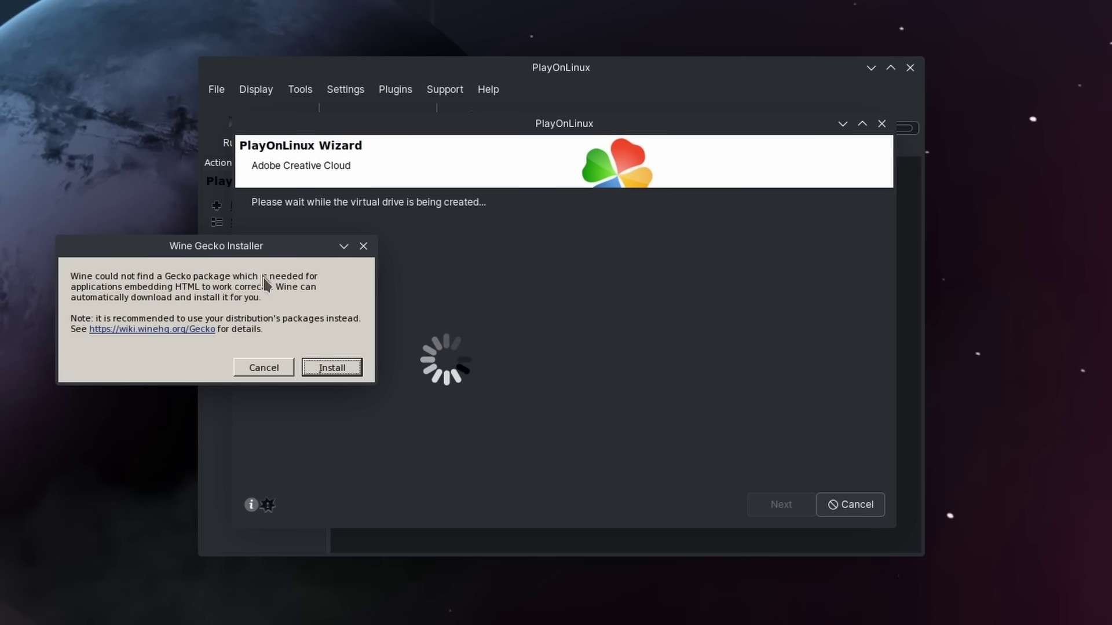
left_click(333, 369)
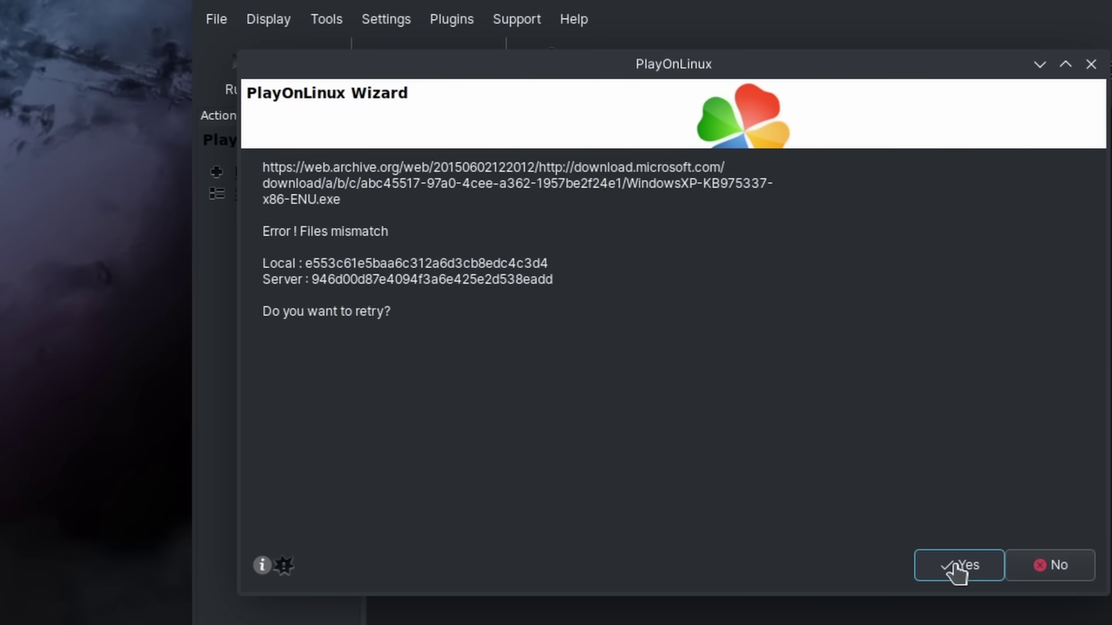
left_click(957, 571)
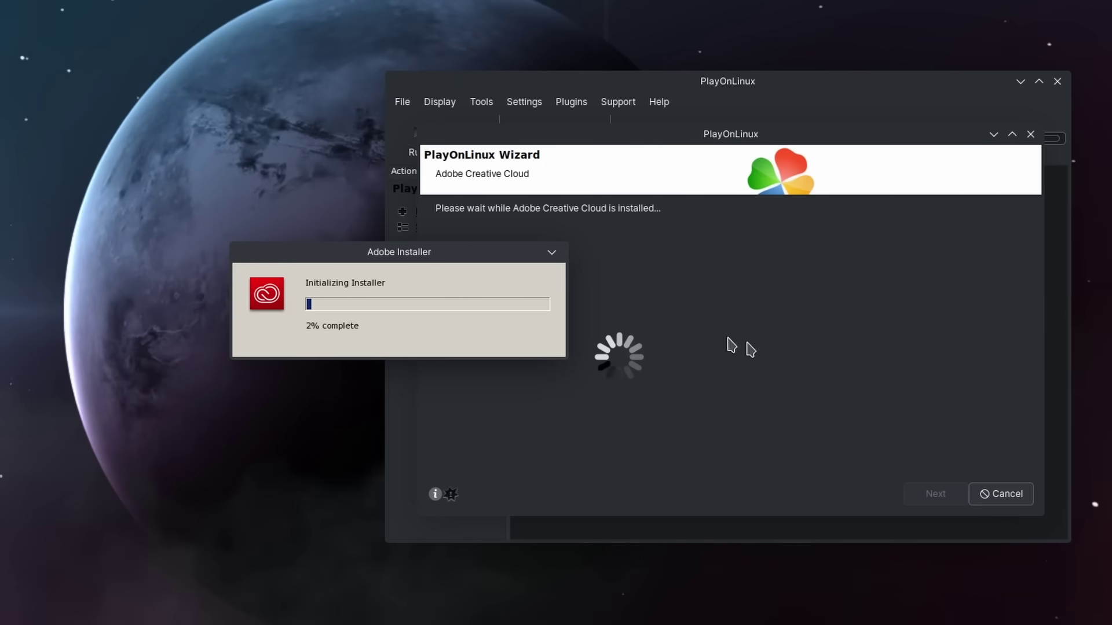
left_click_drag(453, 262, 702, 258)
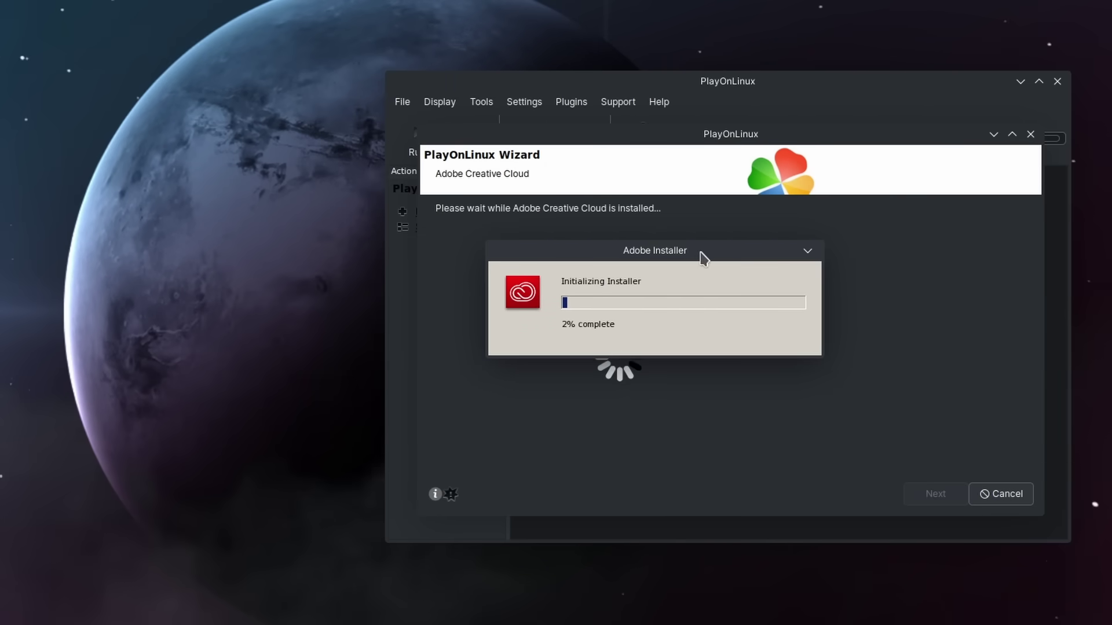